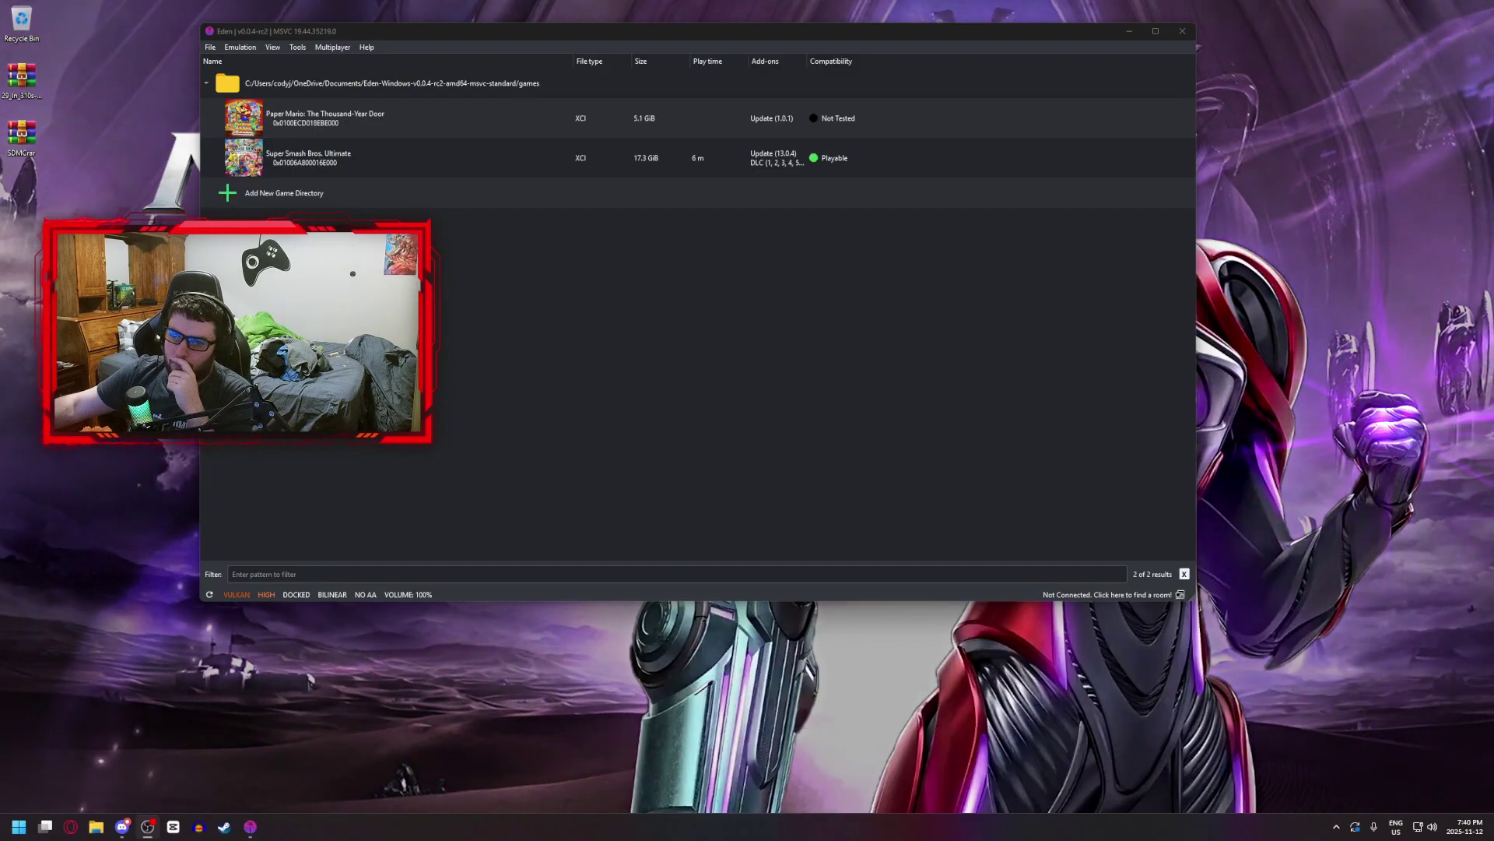
left_click(286, 135)
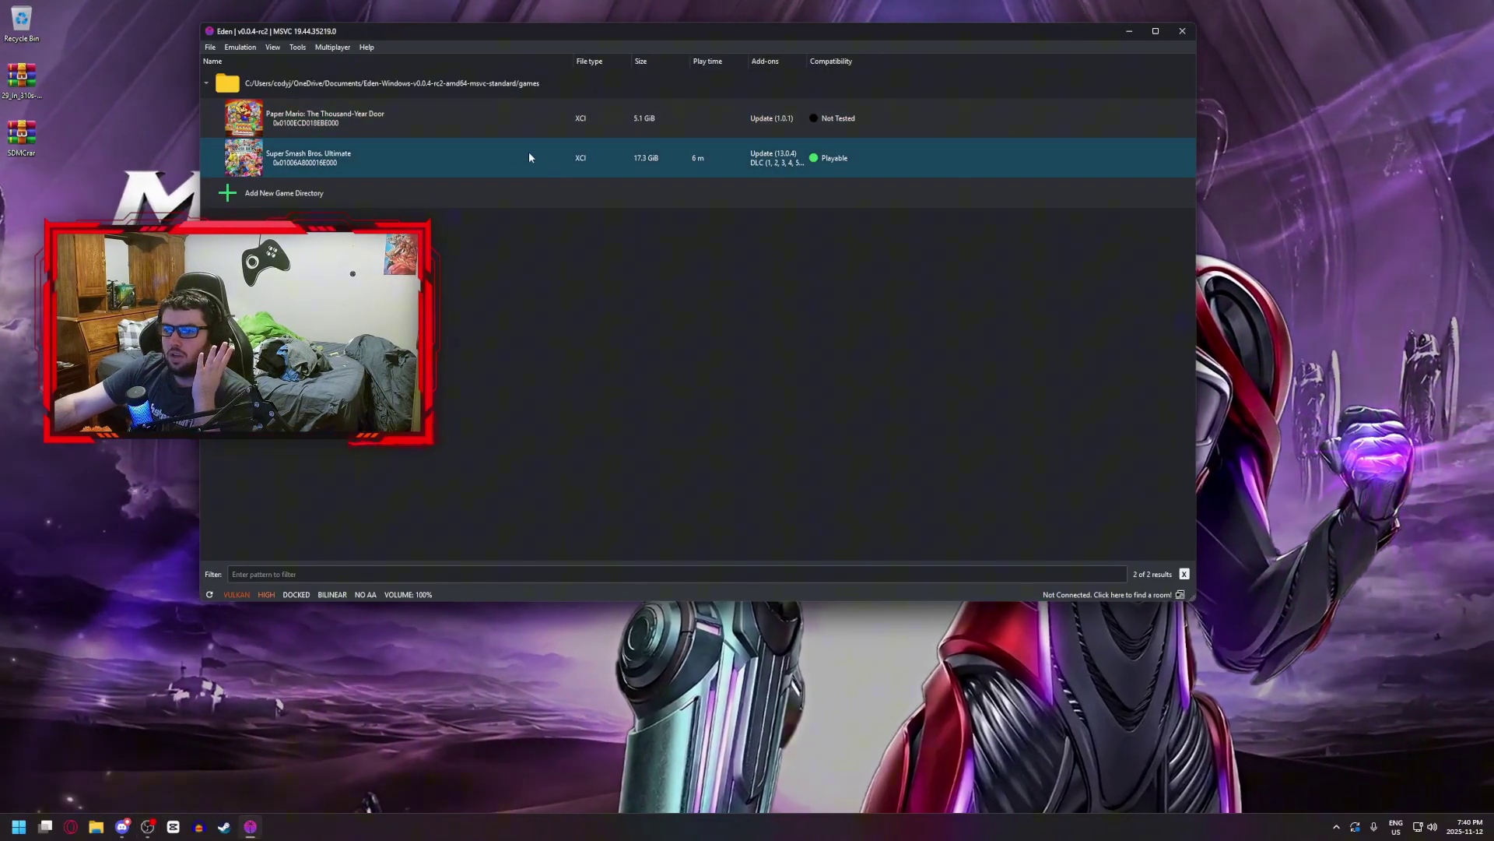
left_click(506, 167)
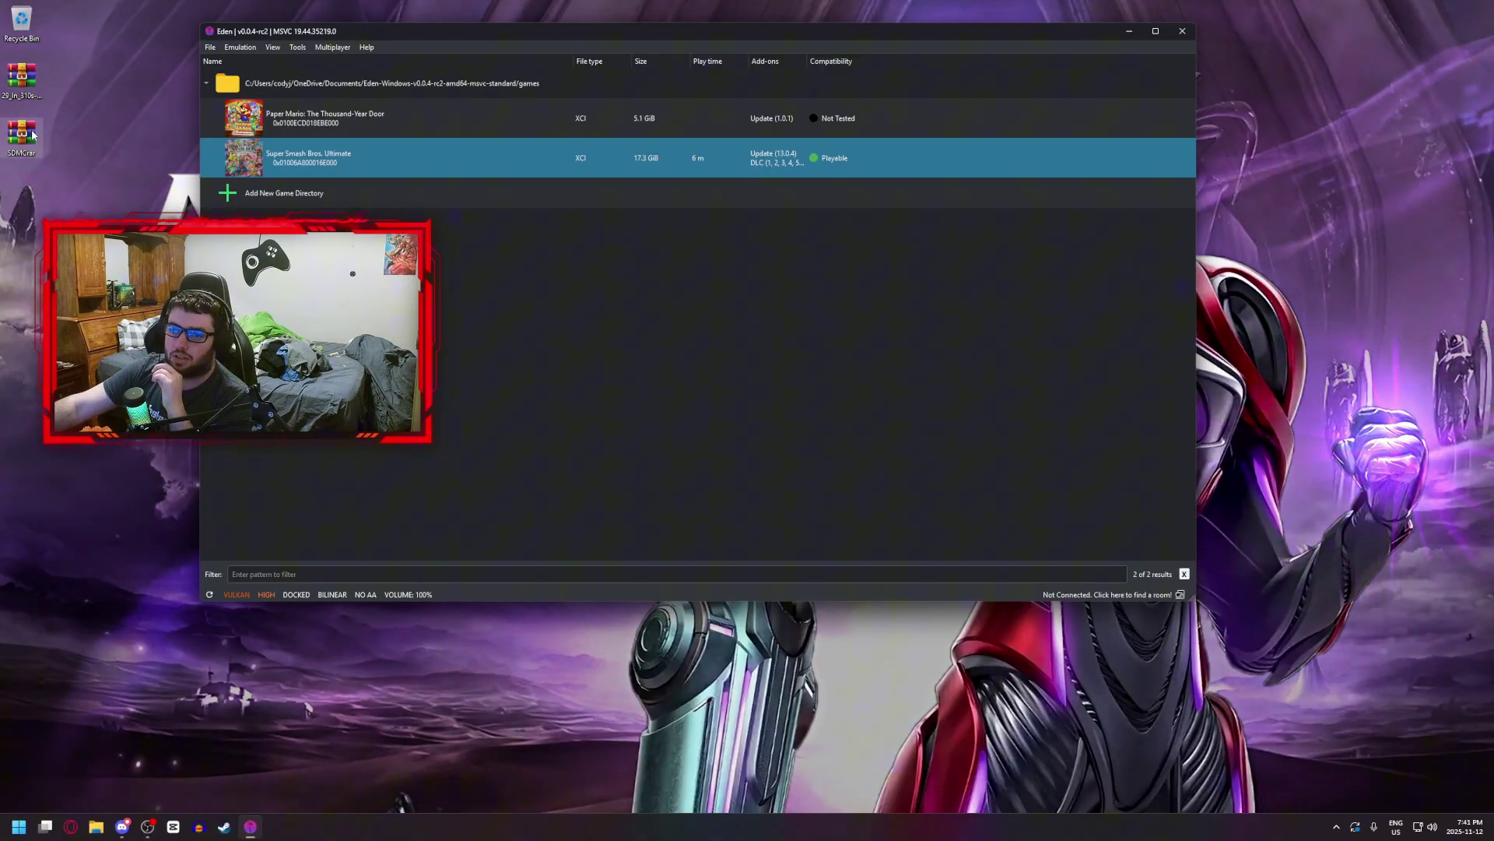
left_click(28, 180)
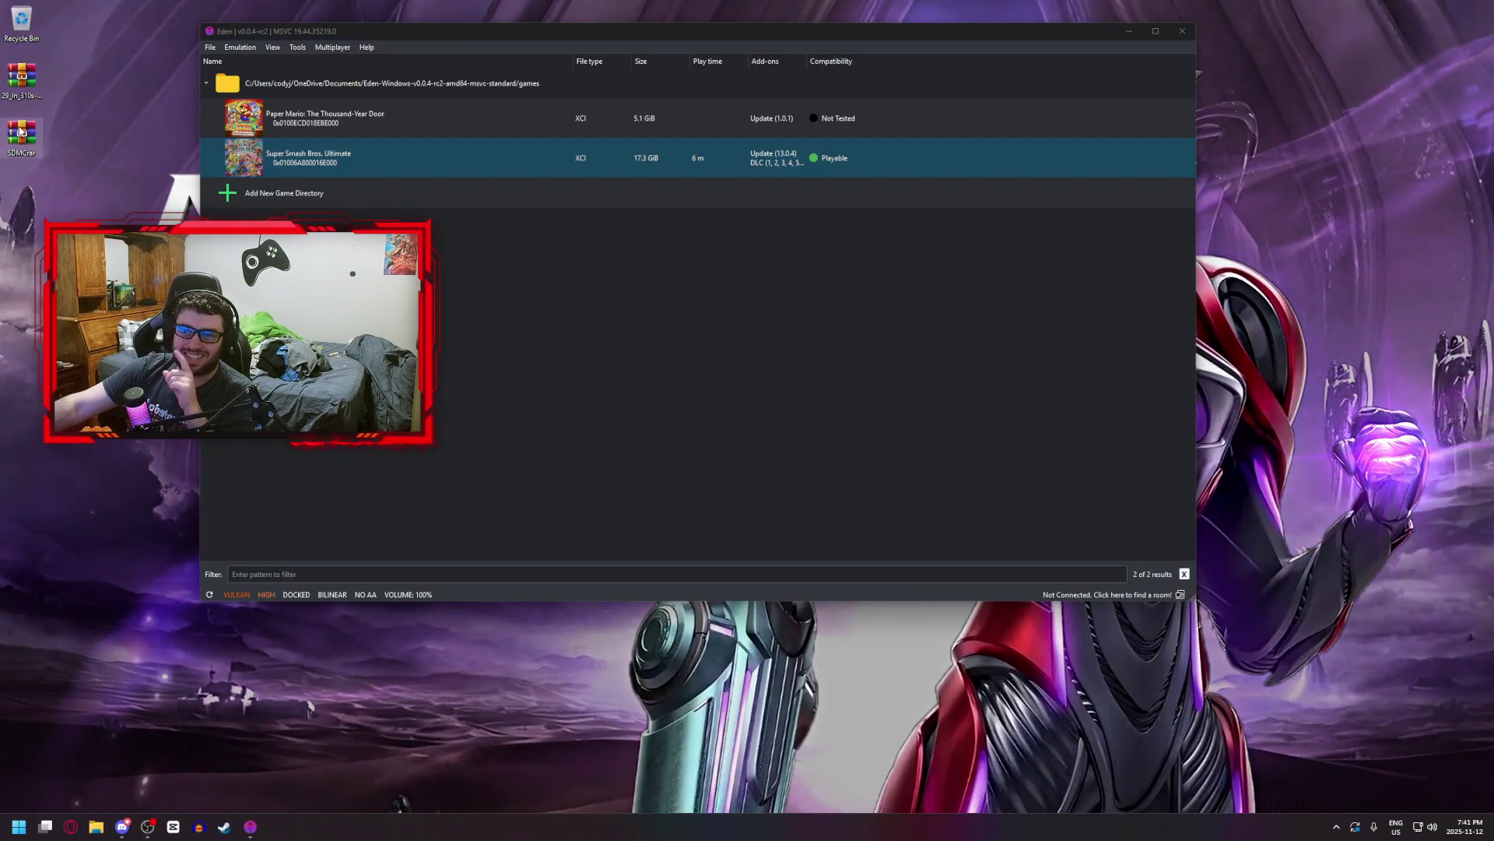
key("alt+Tab")
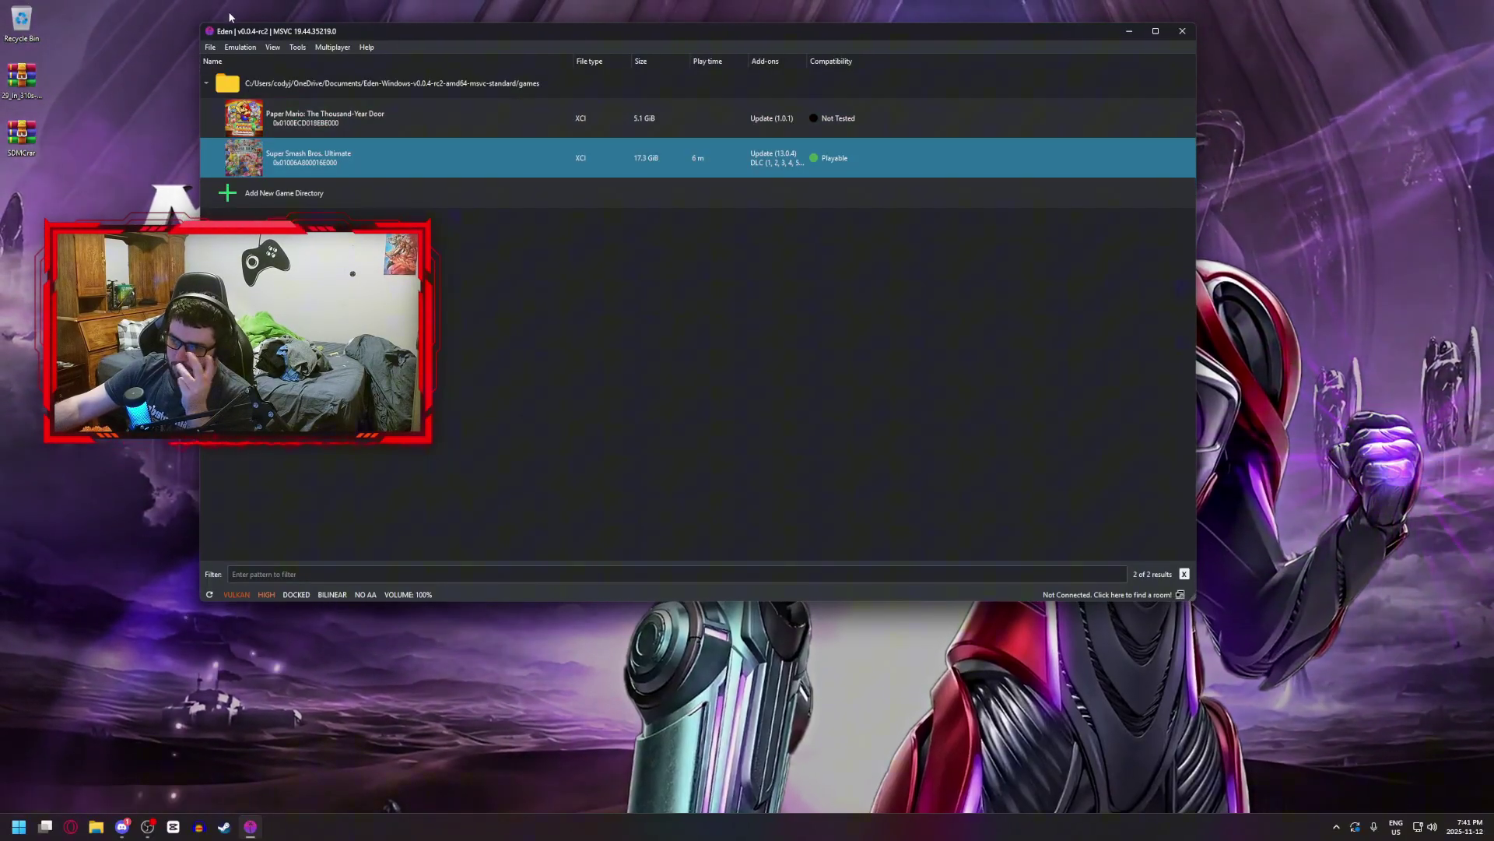
- Open Eden's SDMC folder from the emulator
left_click(232, 84)
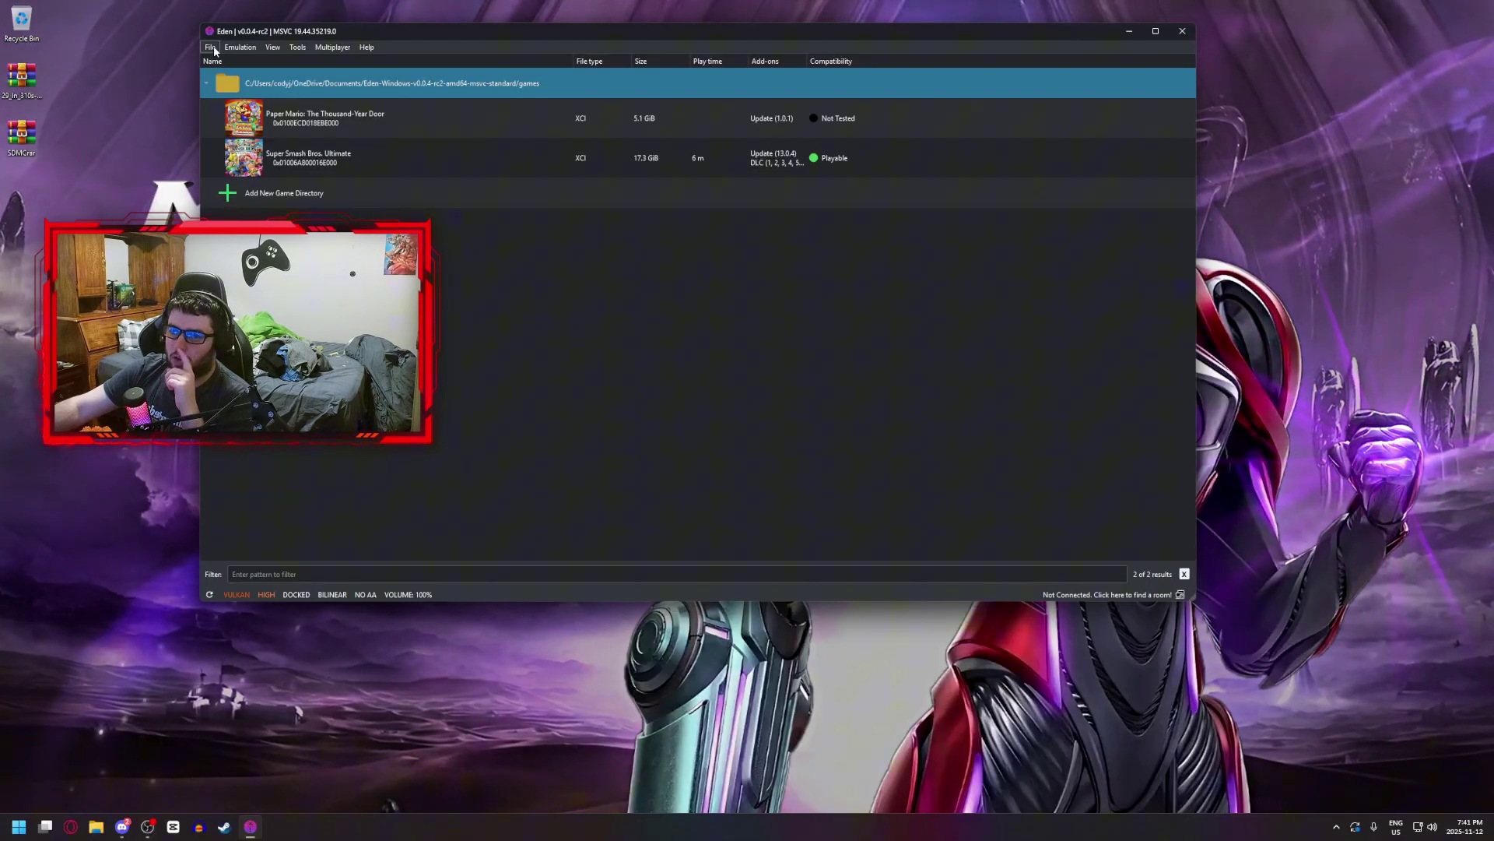
left_click(213, 48)
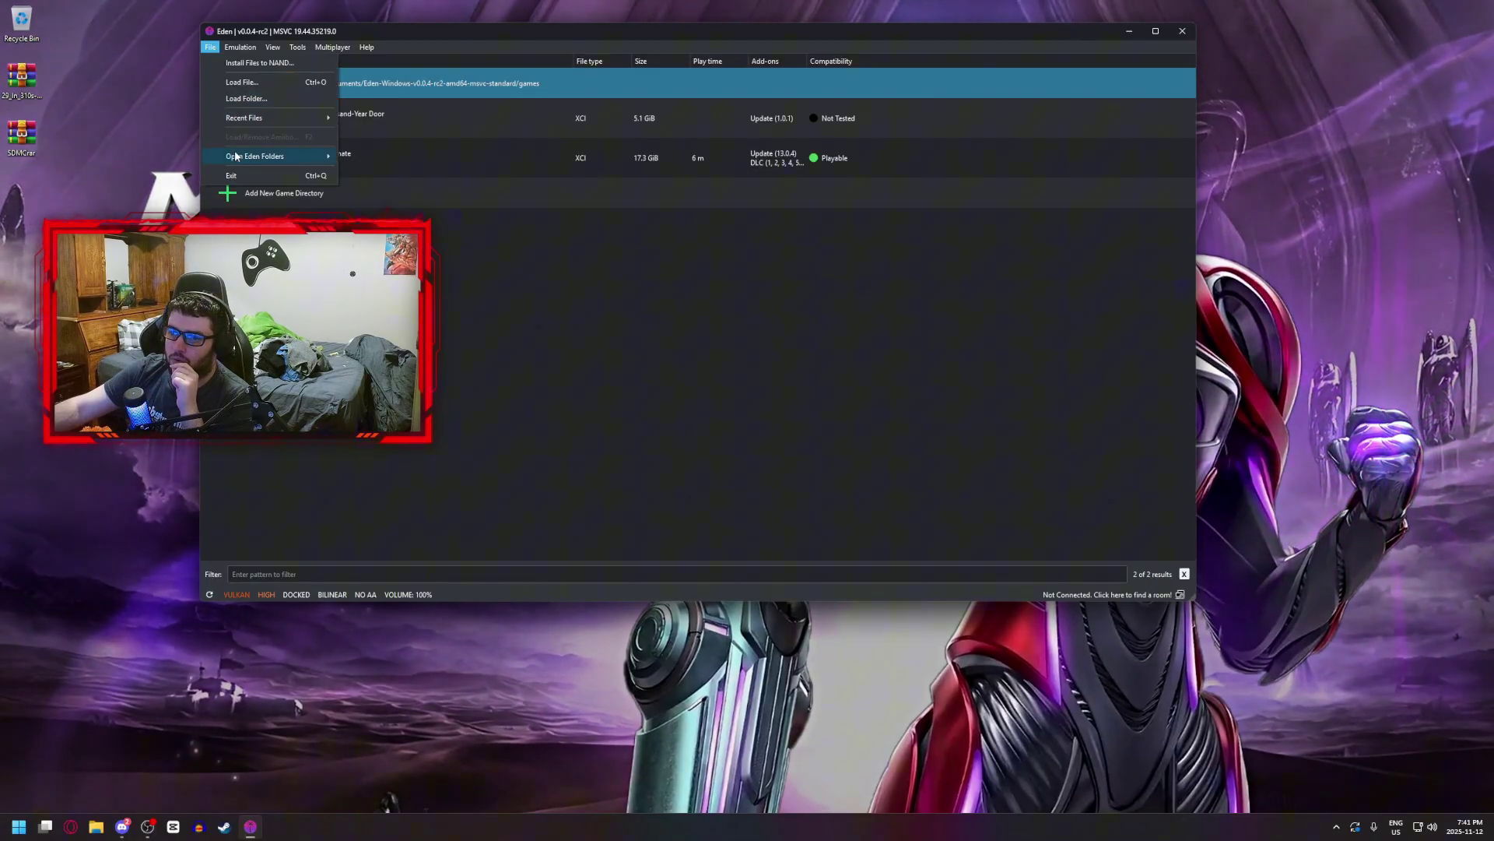
mouse_move(235, 155)
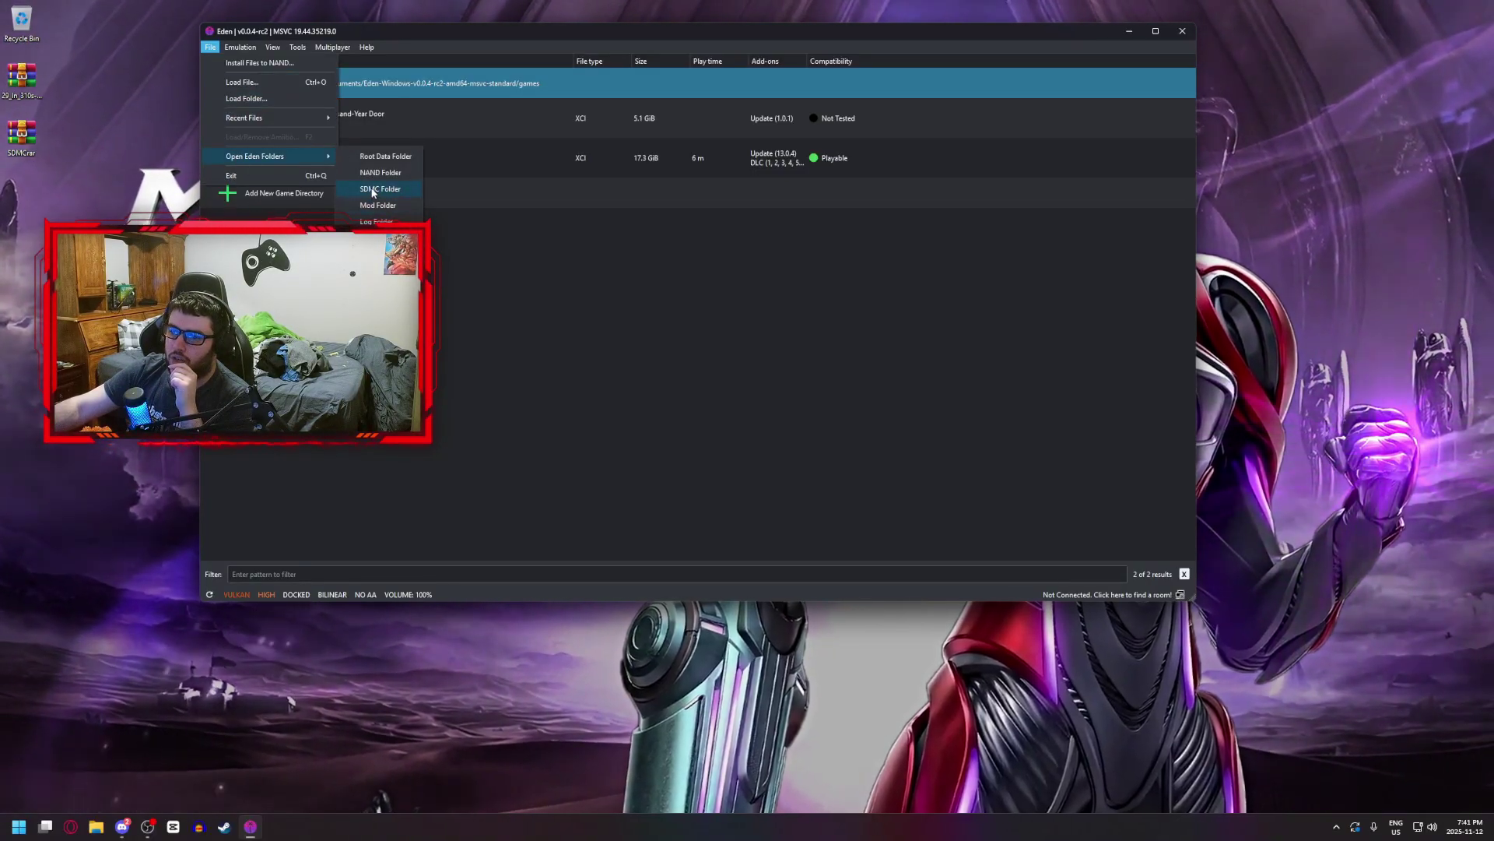
left_click(372, 190)
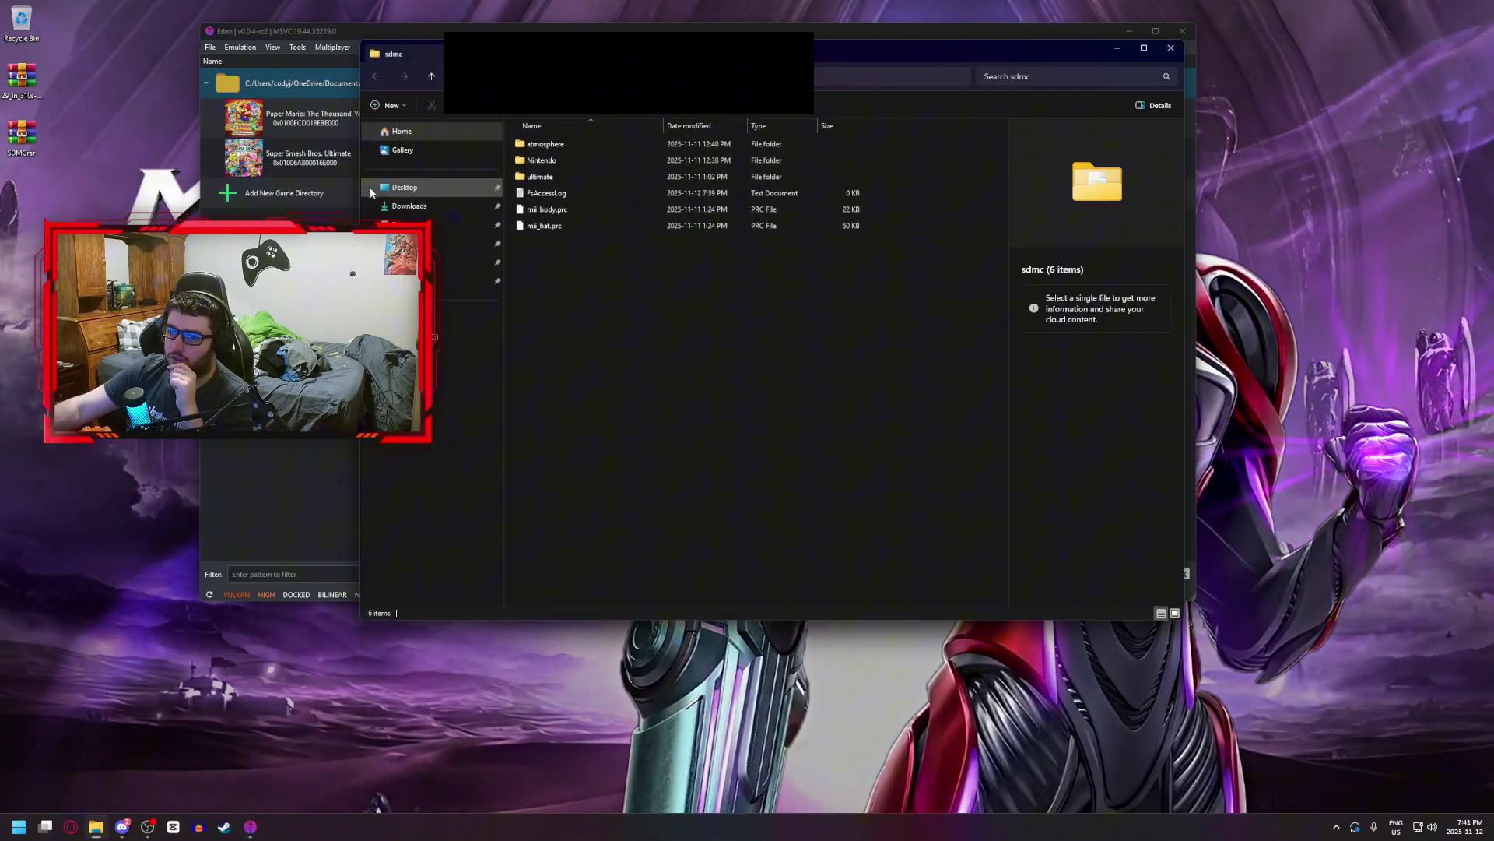
- Open the SDMCrar archive beside the sdmc folder, examine its ultimate and atmosphere folders, and close the archive
double_click(22, 134)
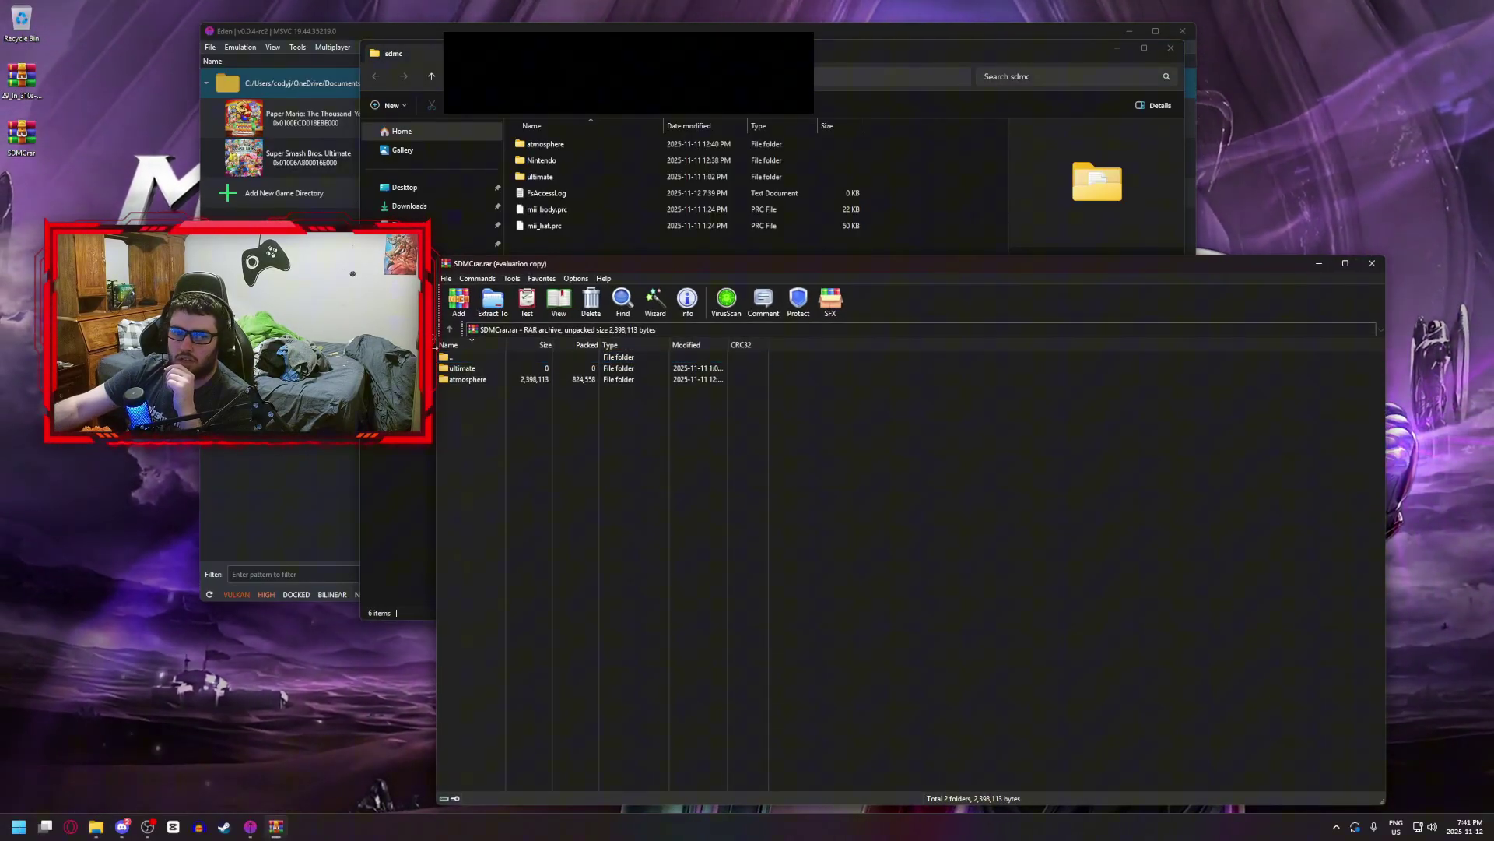
left_click(1000, 488)
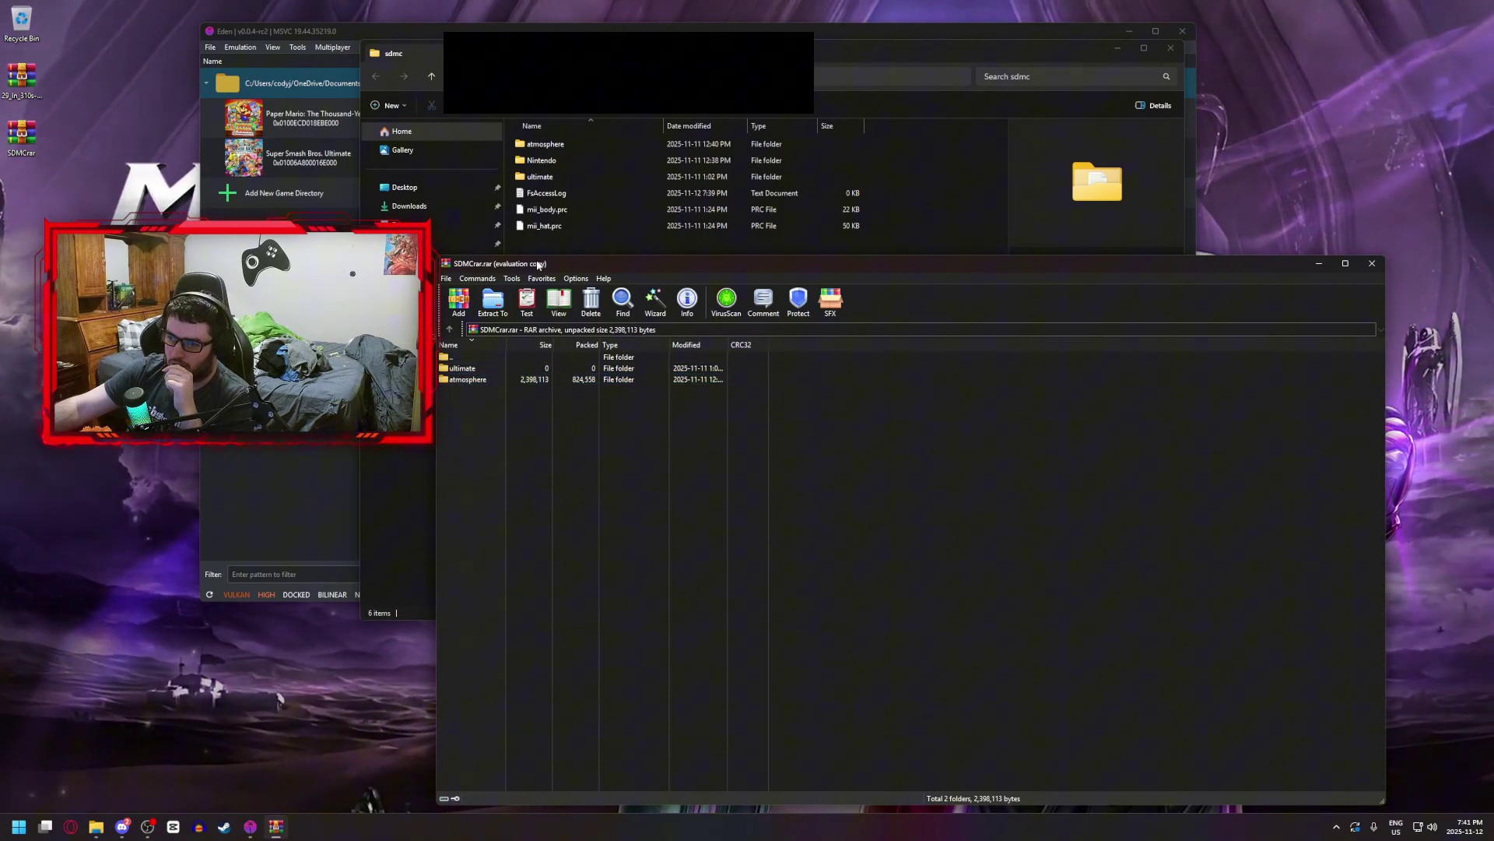
left_click_drag(560, 263, 683, 283)
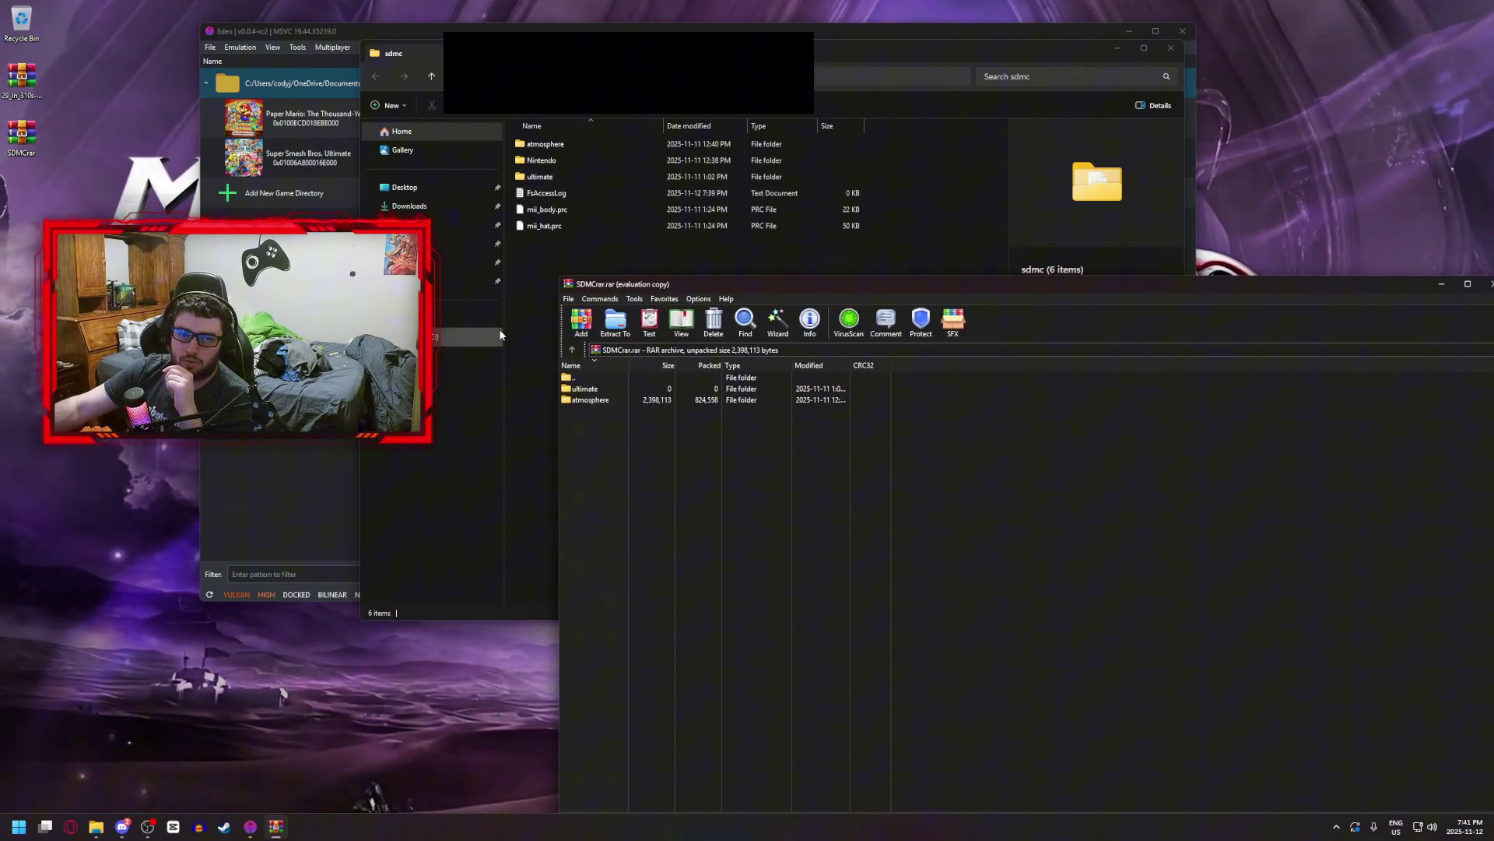
left_click(467, 336)
left_click(383, 75)
left_click(1037, 667)
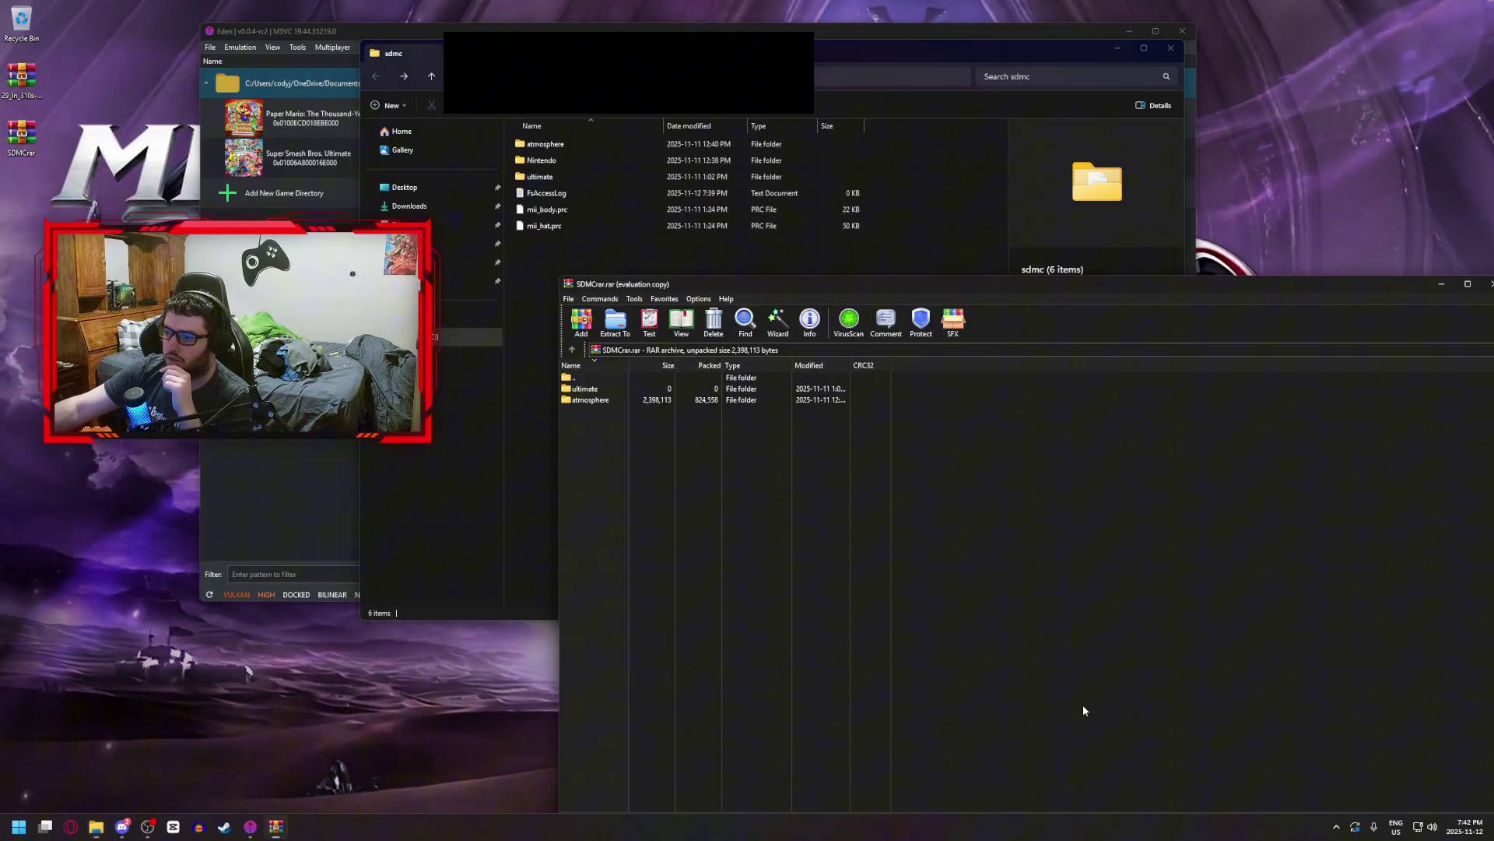
key("ctrl+a")
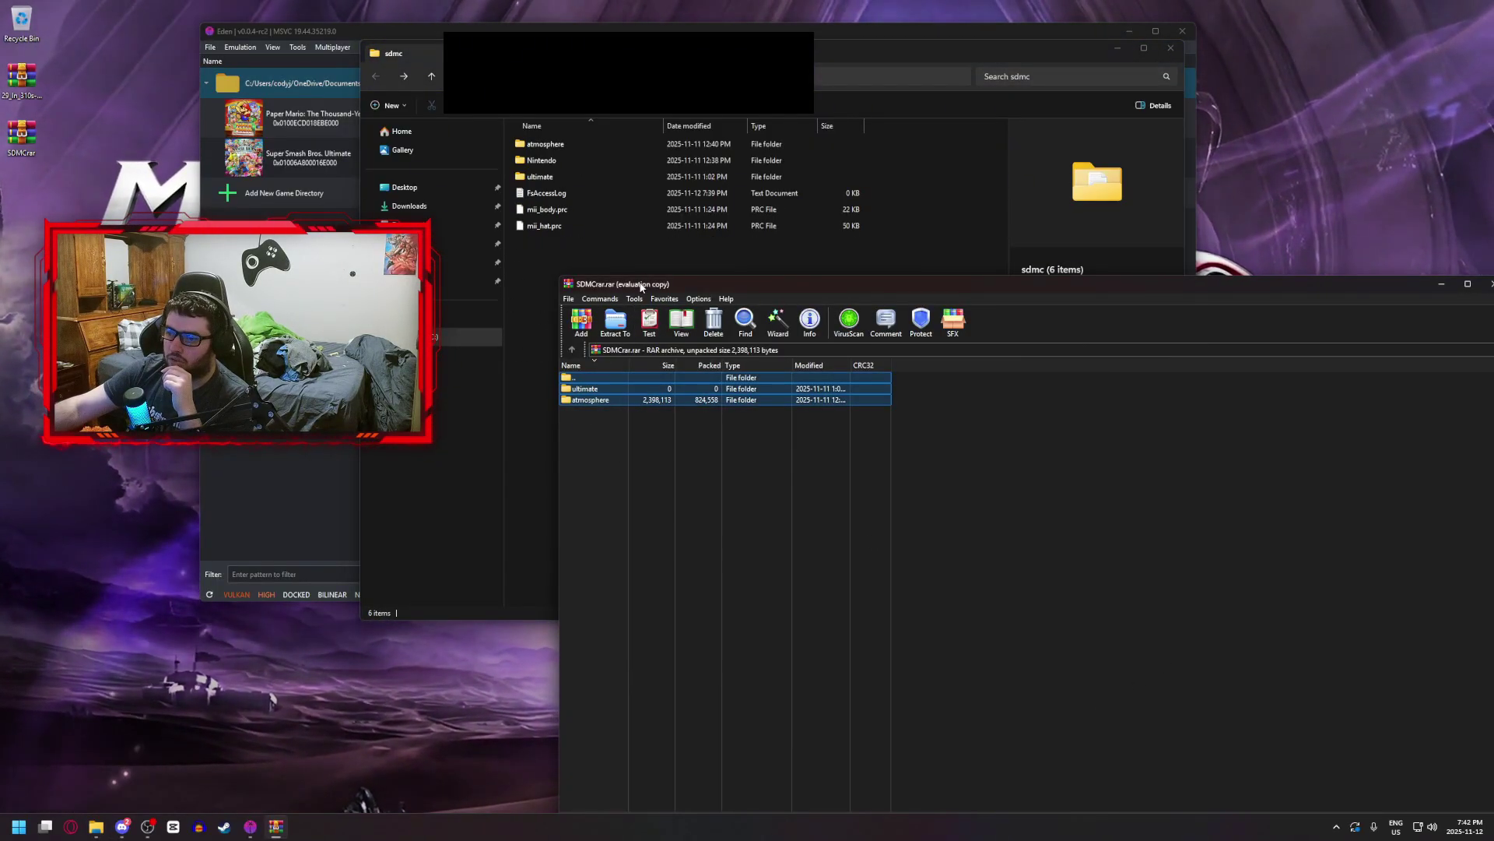
left_click_drag(646, 287, 1048, 287)
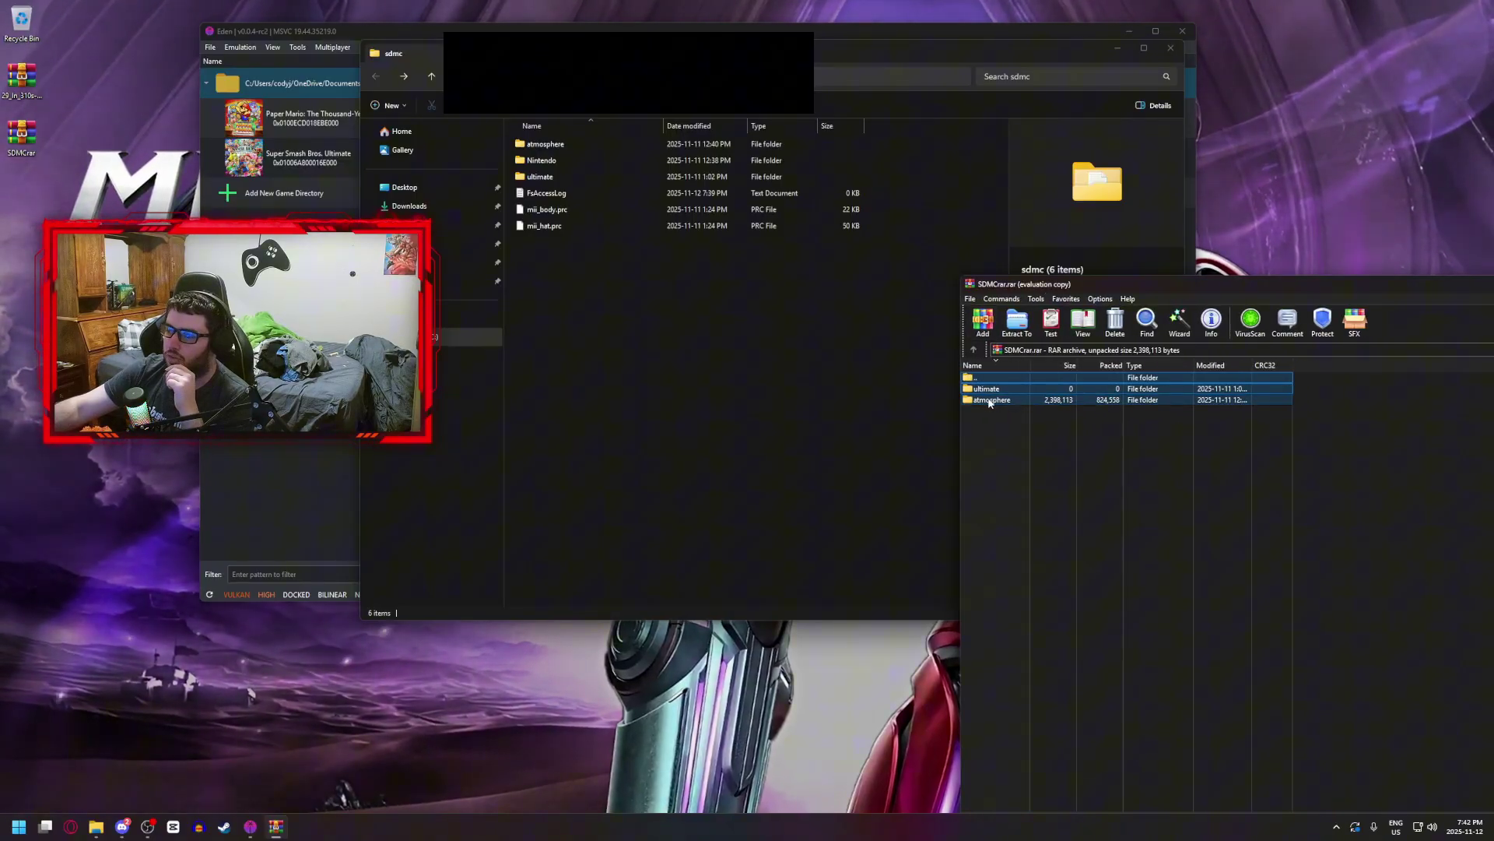
left_click(1101, 511)
left_click_drag(1132, 294, 648, 209)
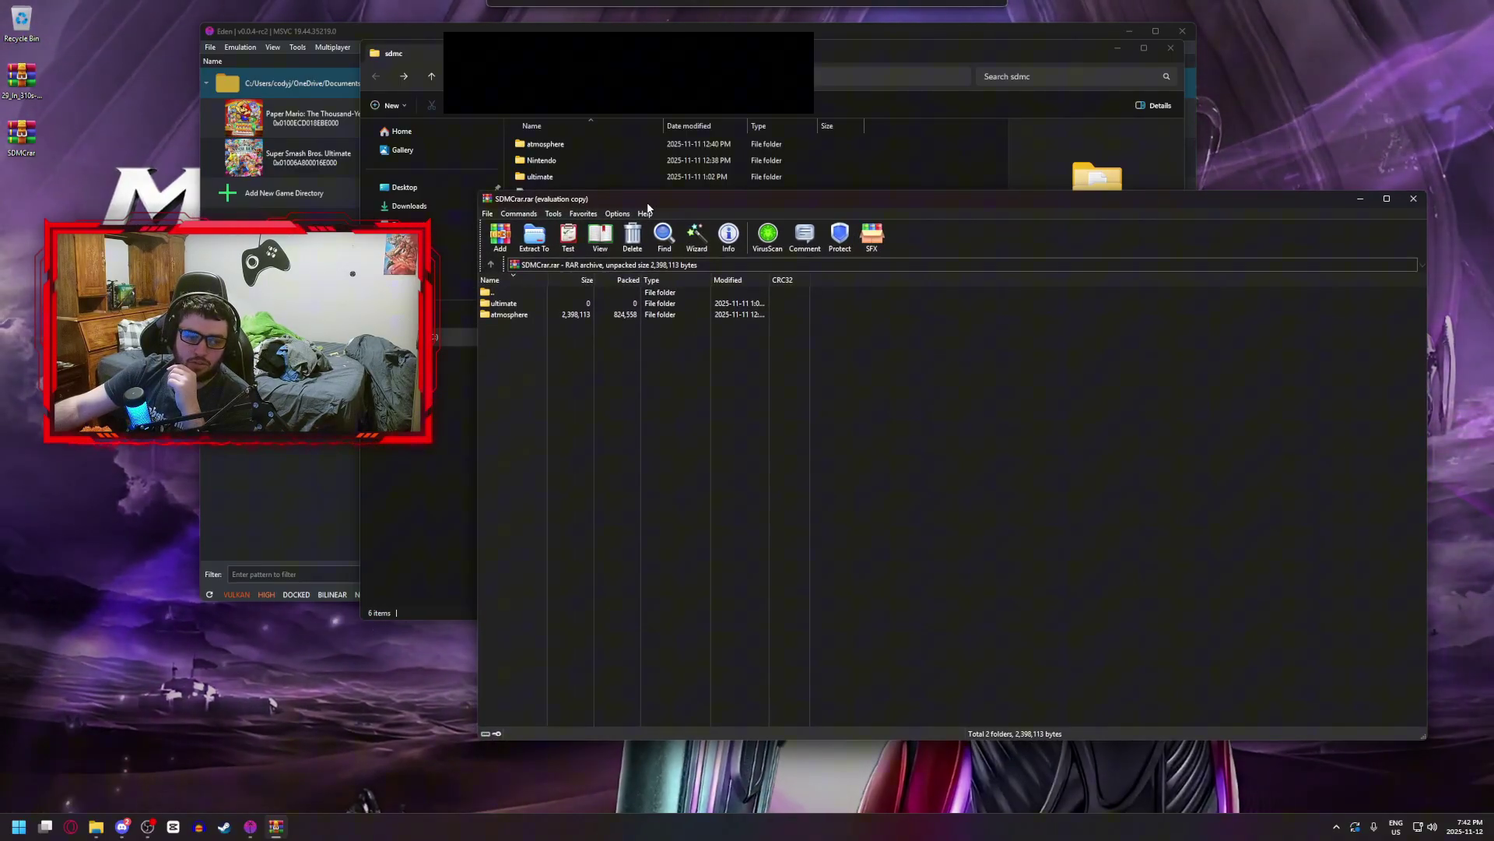
left_click(1411, 199)
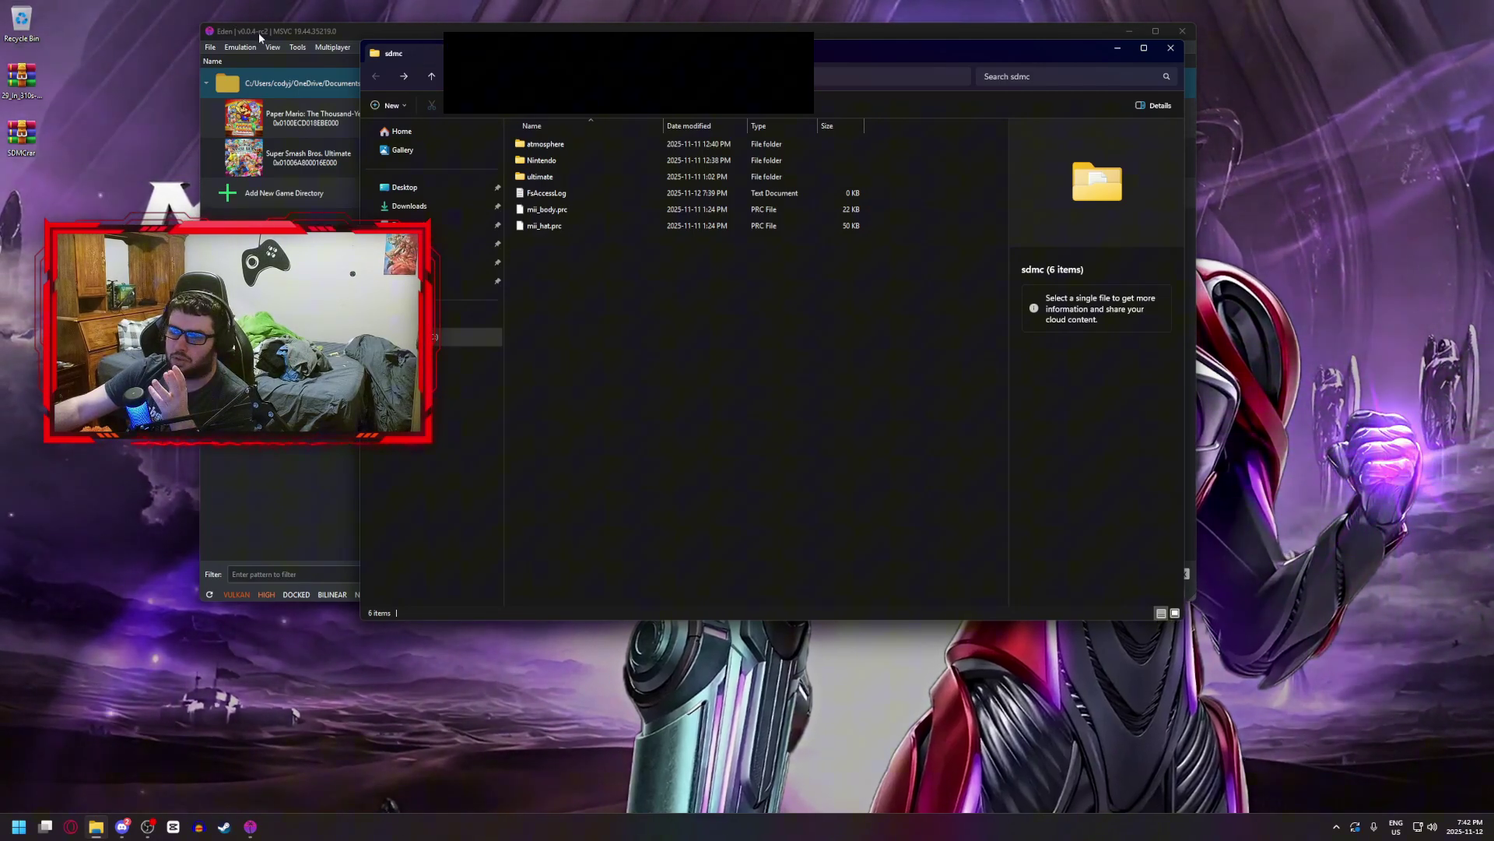
left_click(259, 32)
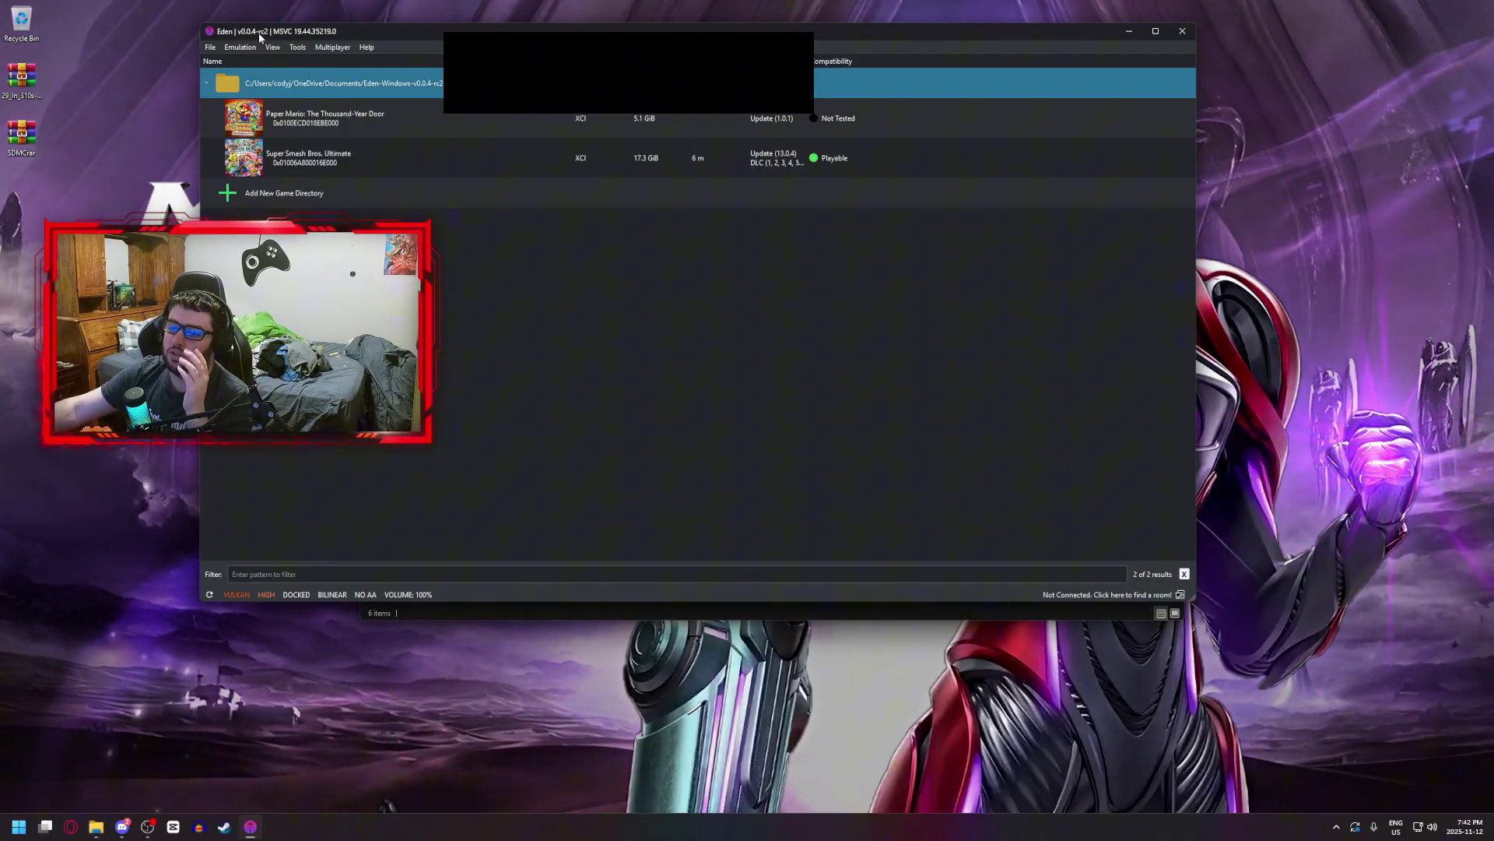
left_click(436, 614)
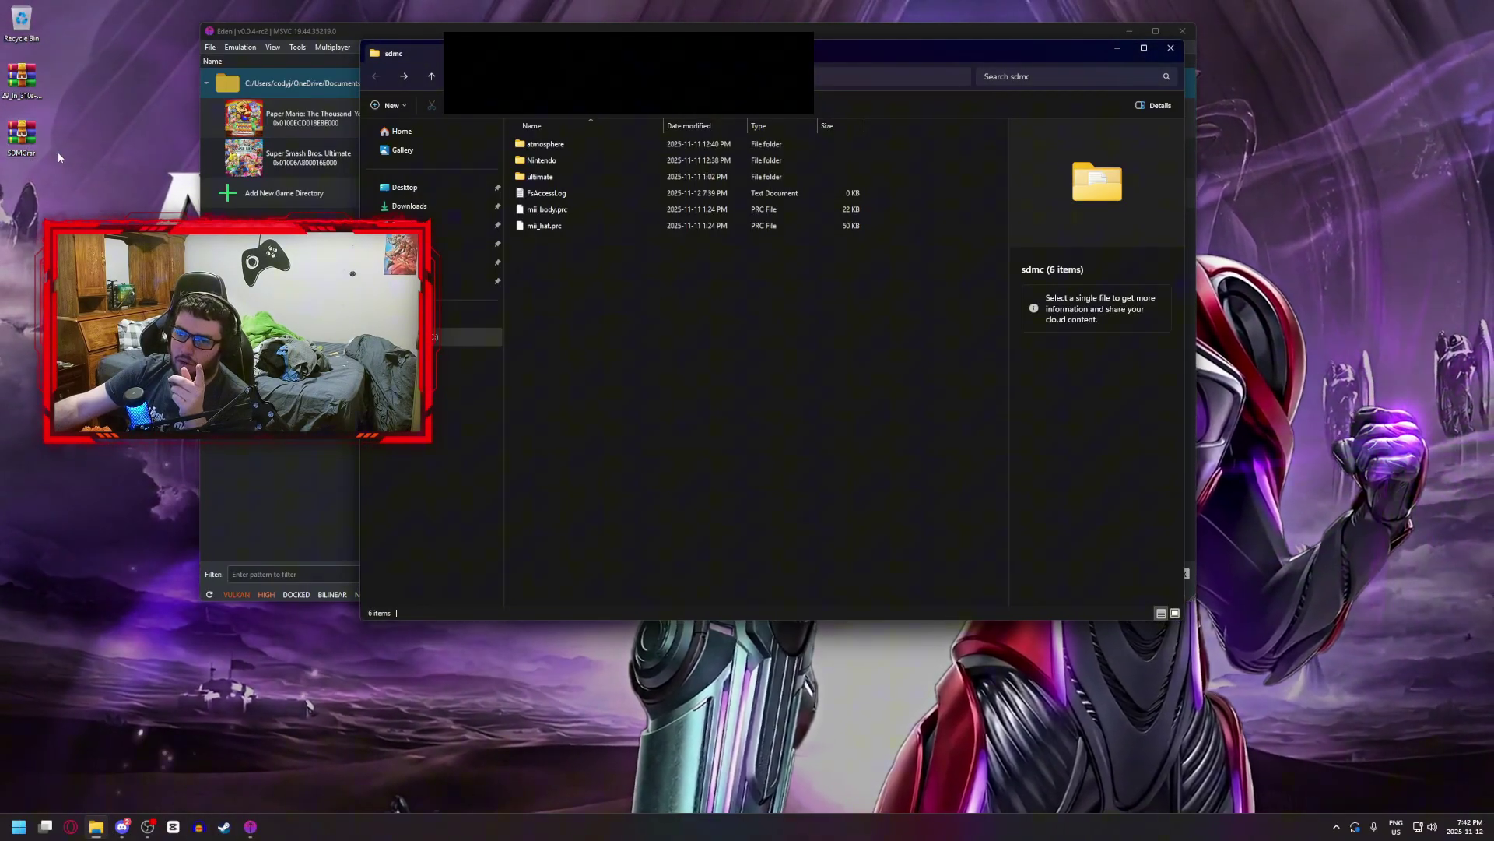
- Switch to the browser, look through the mods on GameBanana's Super Smash Bros. Ultimate page, and minimize the browser
left_click(57, 157)
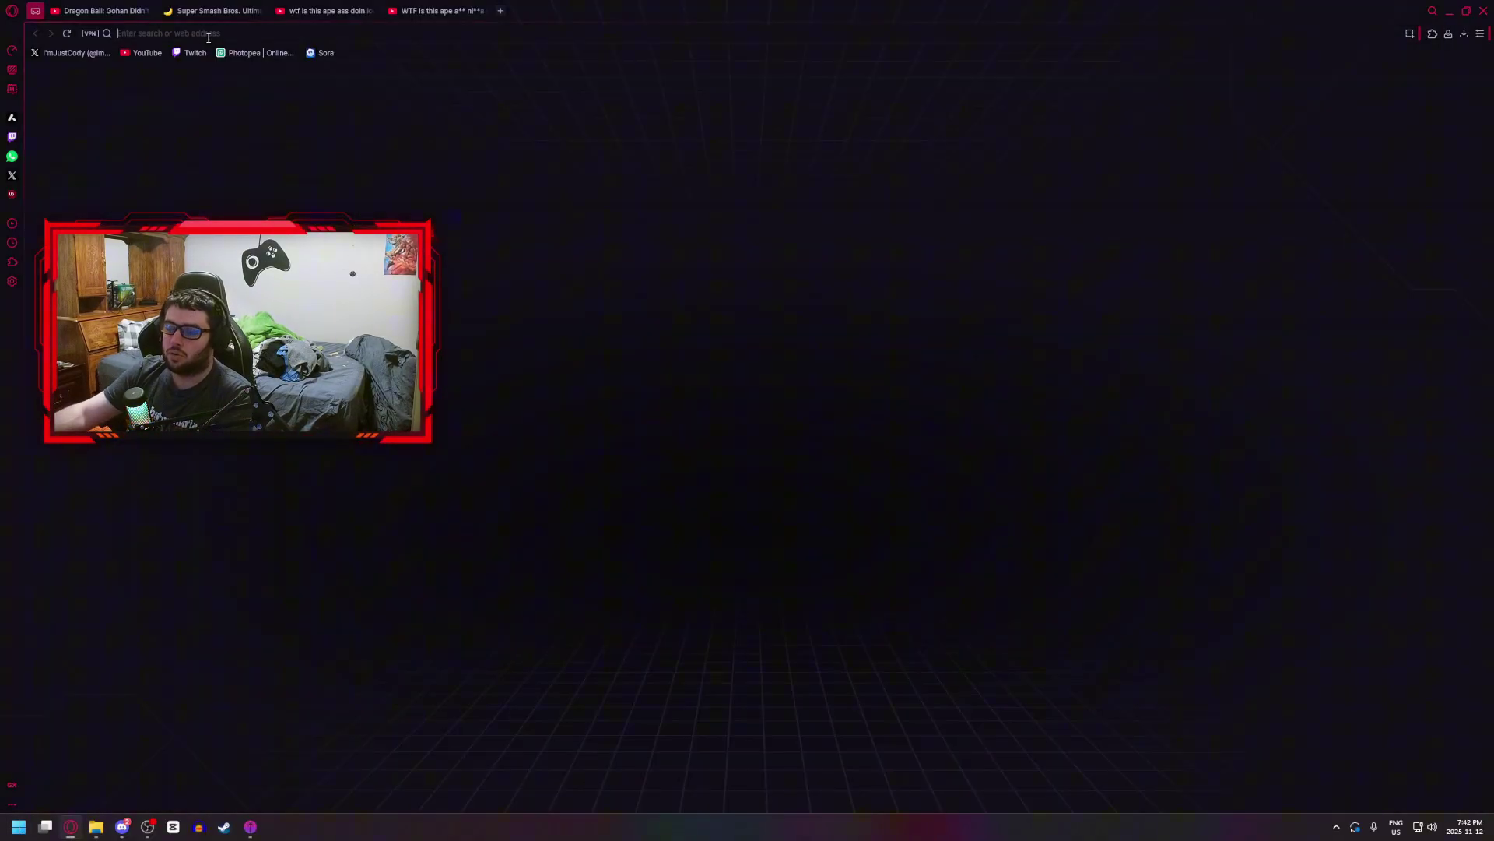
left_click(210, 11)
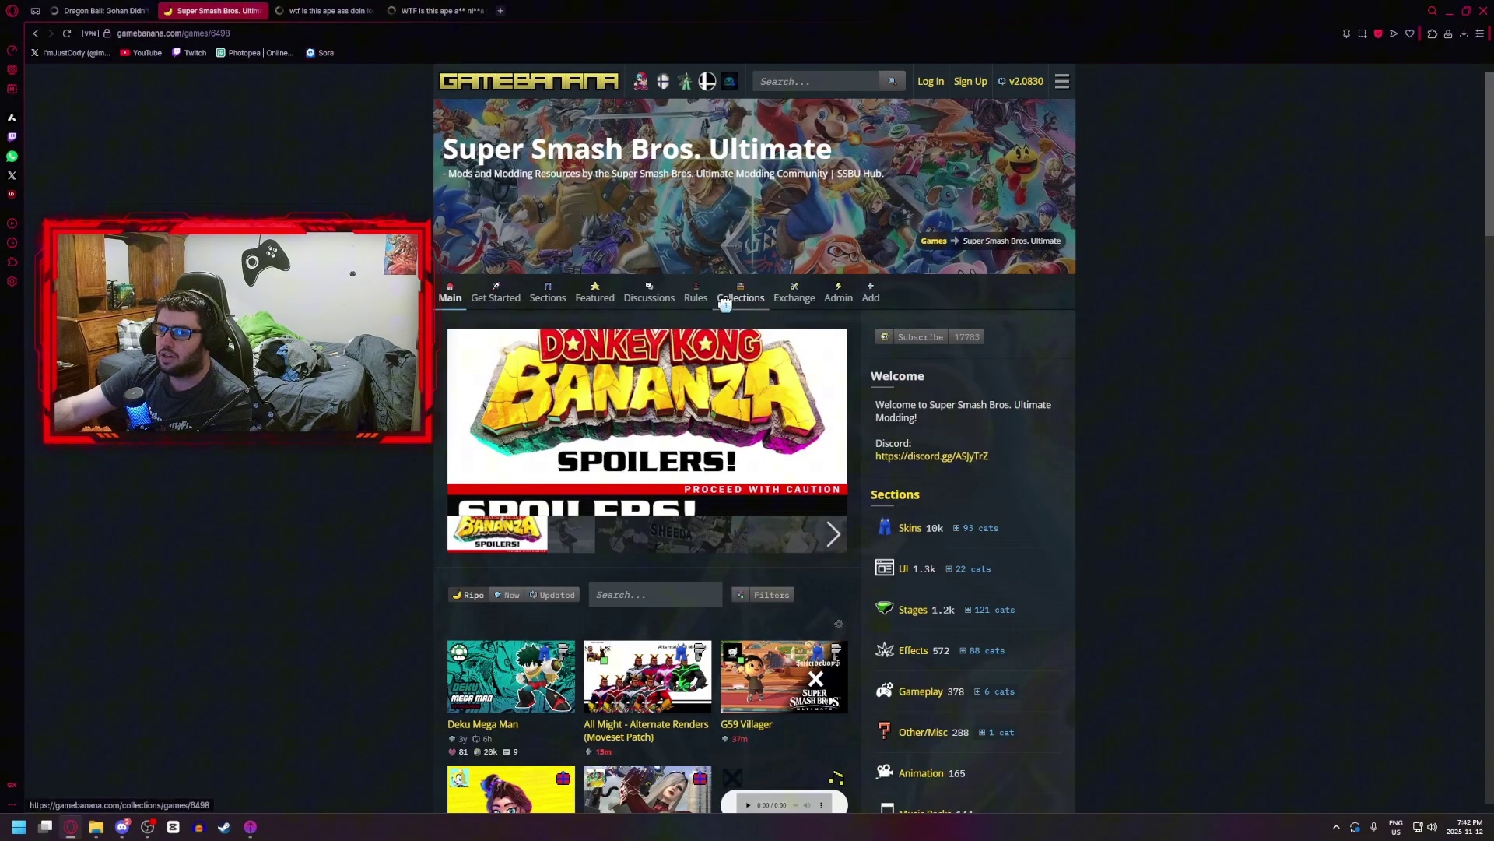
scroll(659, 312, "down", 2)
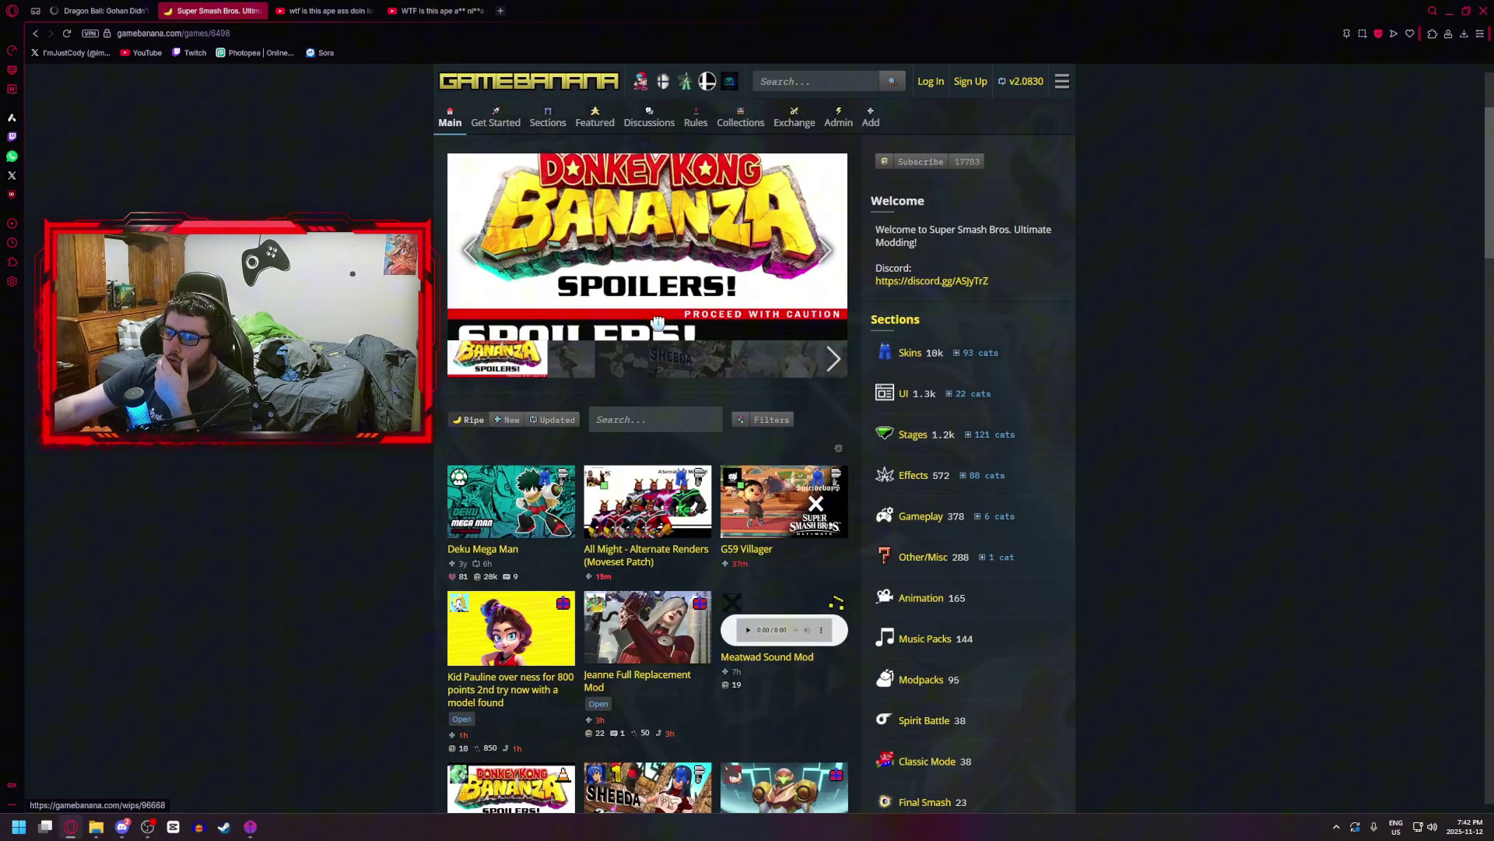
scroll(464, 411, "down", 3)
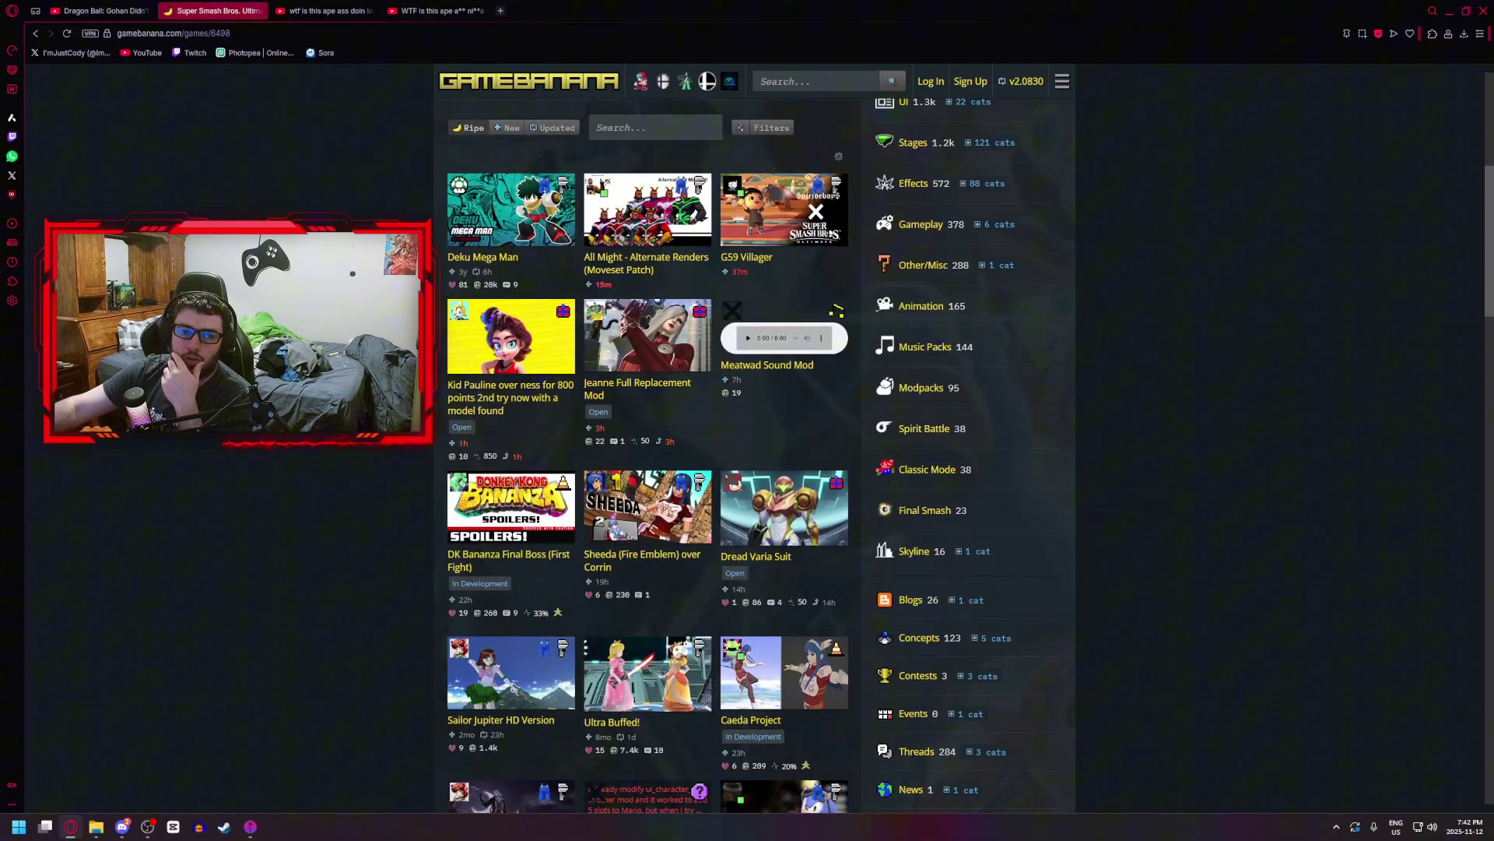
left_click(1449, 11)
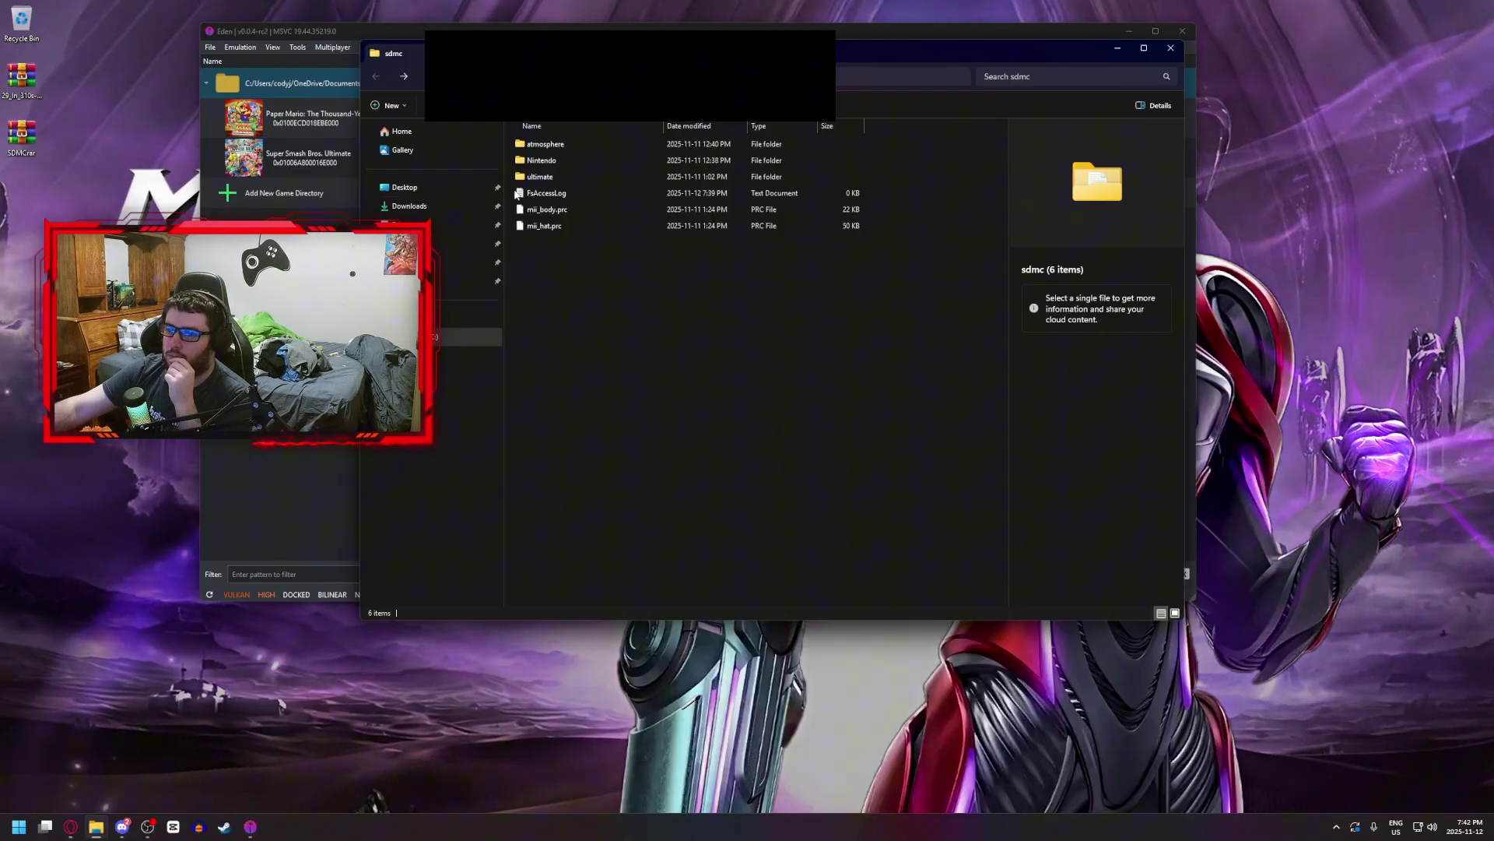
- Open the mods folder inside sdmc's ultimate folder, and open the Zero Suit Samus alternate costumes archive from the desktop
double_click(519, 177)
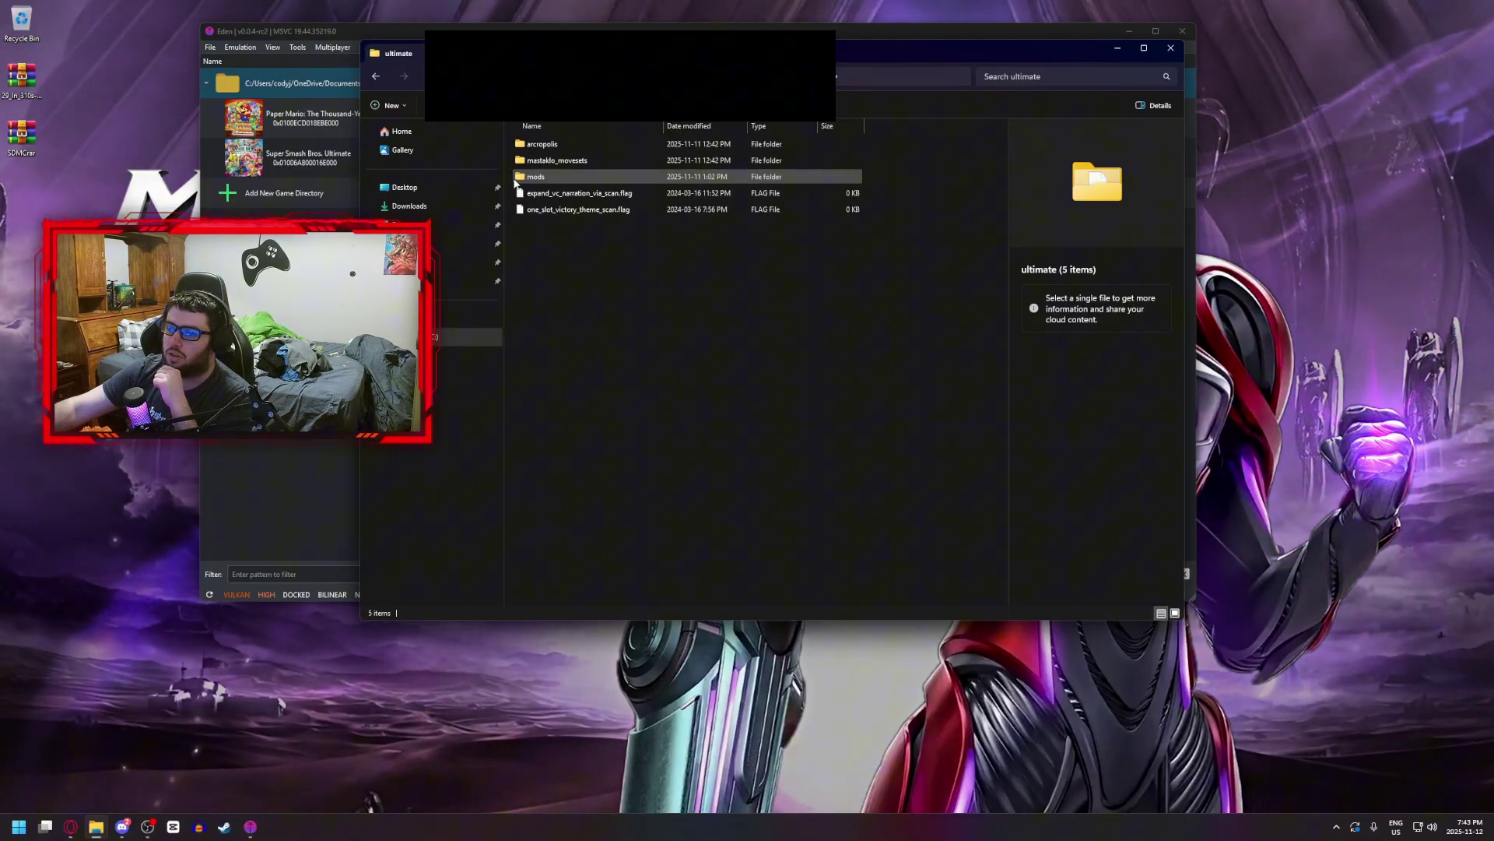
double_click(517, 177)
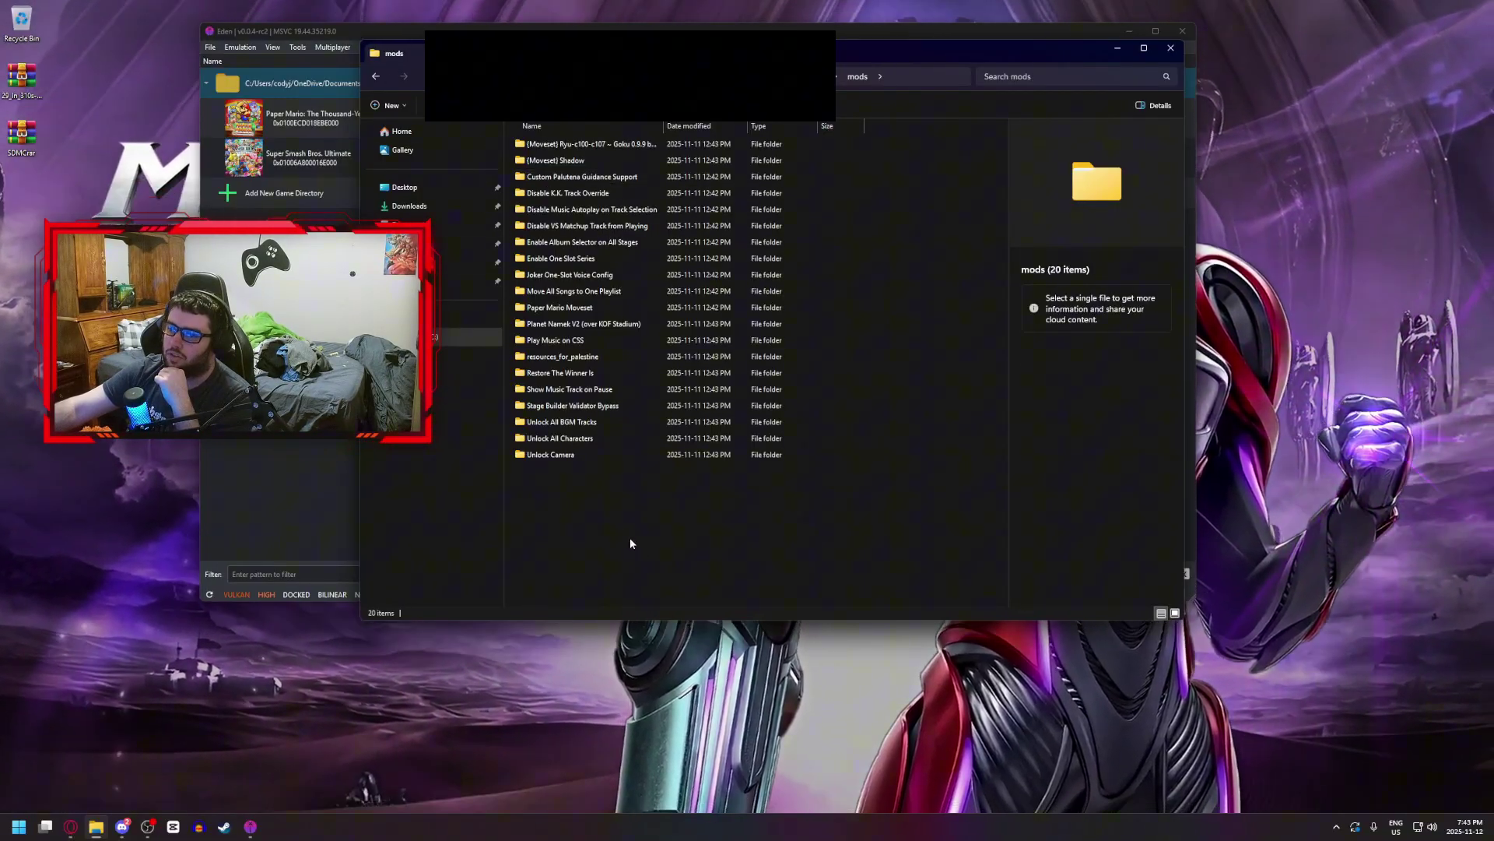
left_click(25, 76)
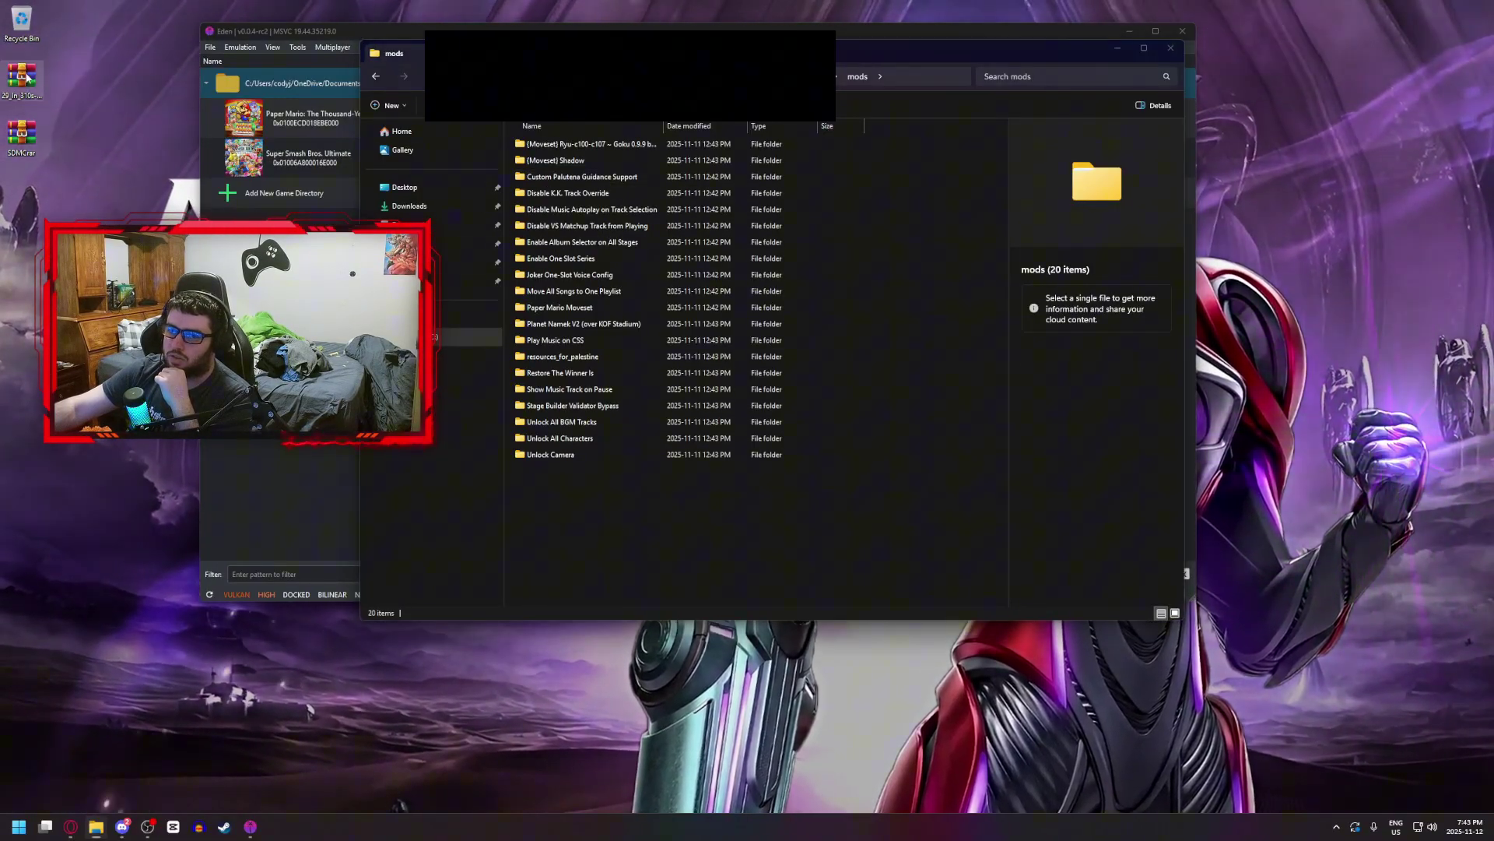
double_click(26, 76)
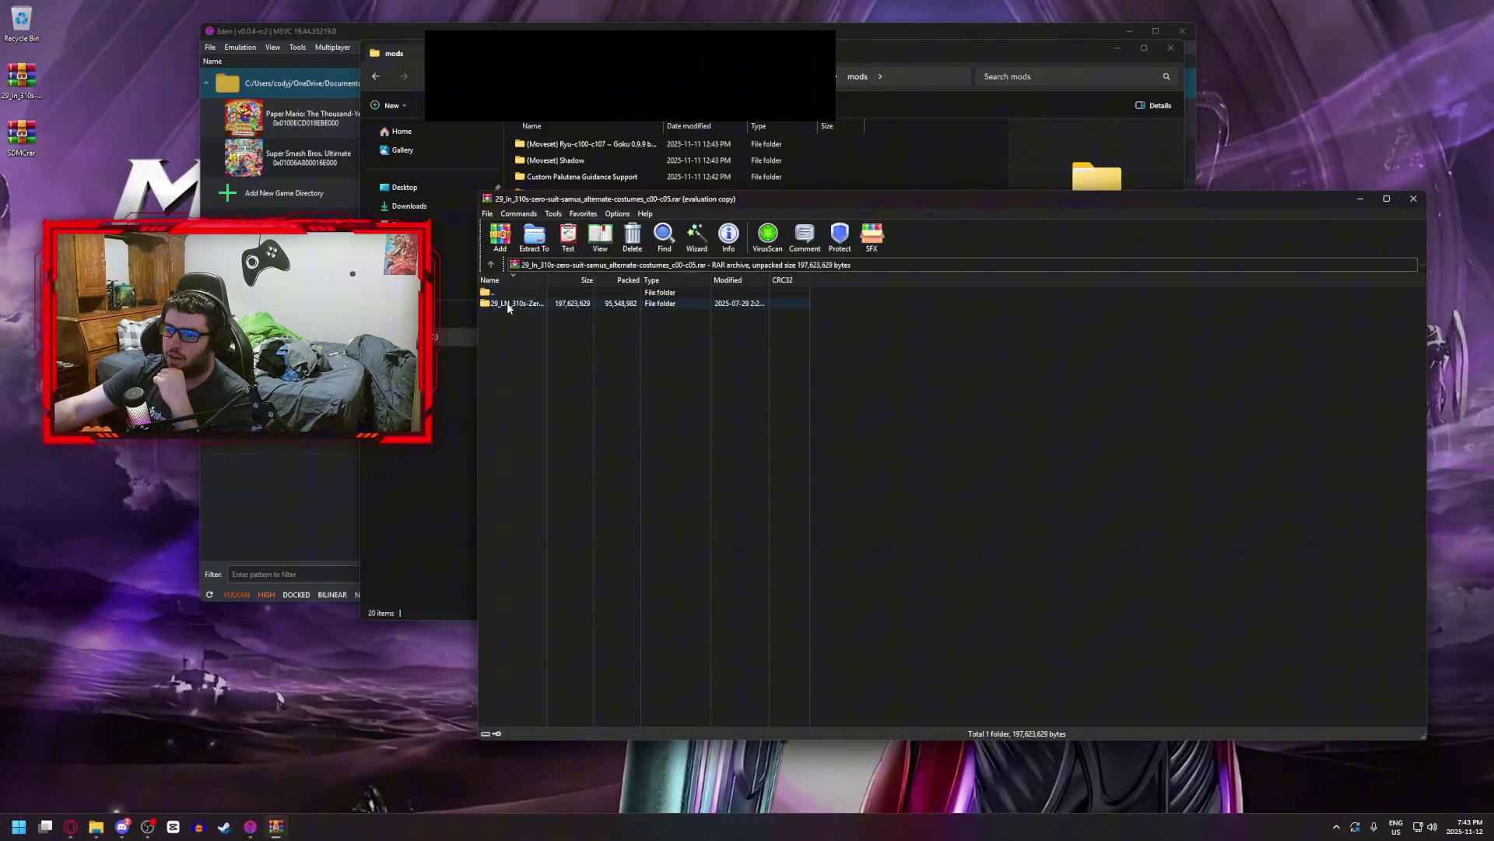
key("Escape")
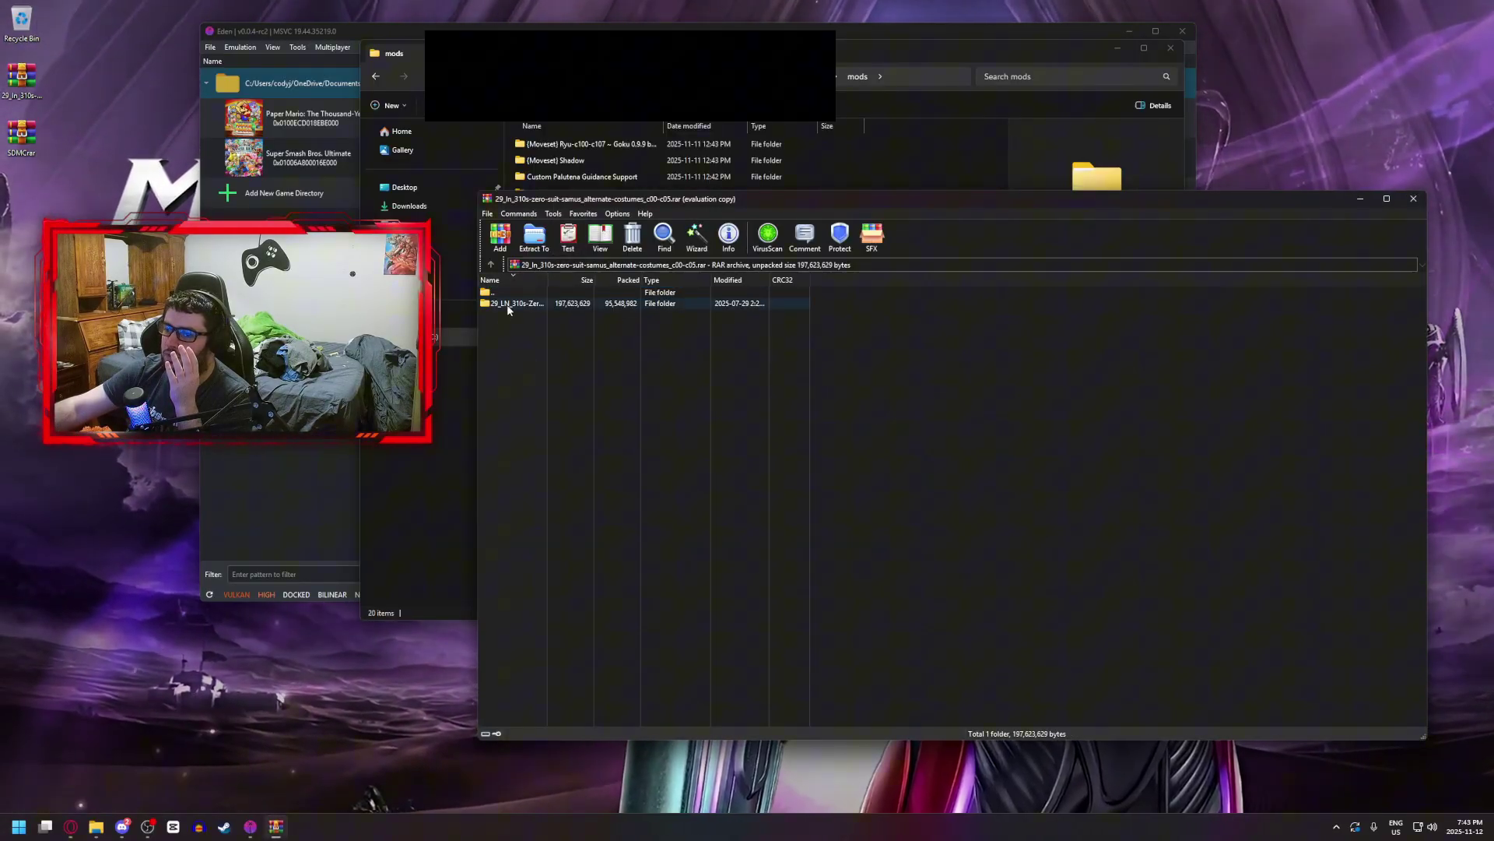
double_click(510, 304)
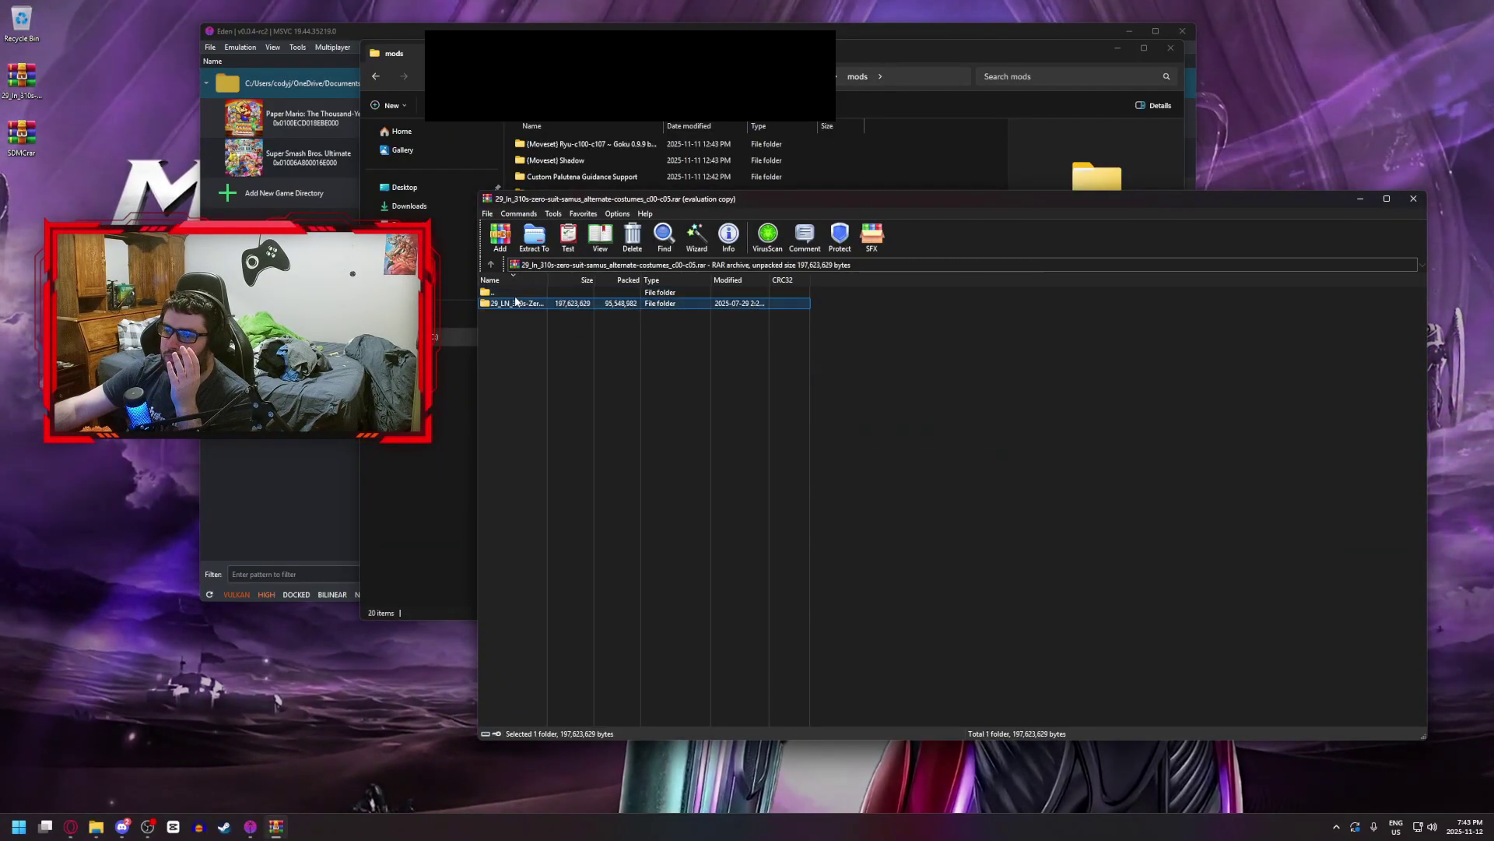
- Extract the 29_LN_310s-Zero-Suit-Samus costume folder from the archive into the mods folder, and close the archive
left_click_drag(545, 199, 1051, 256)
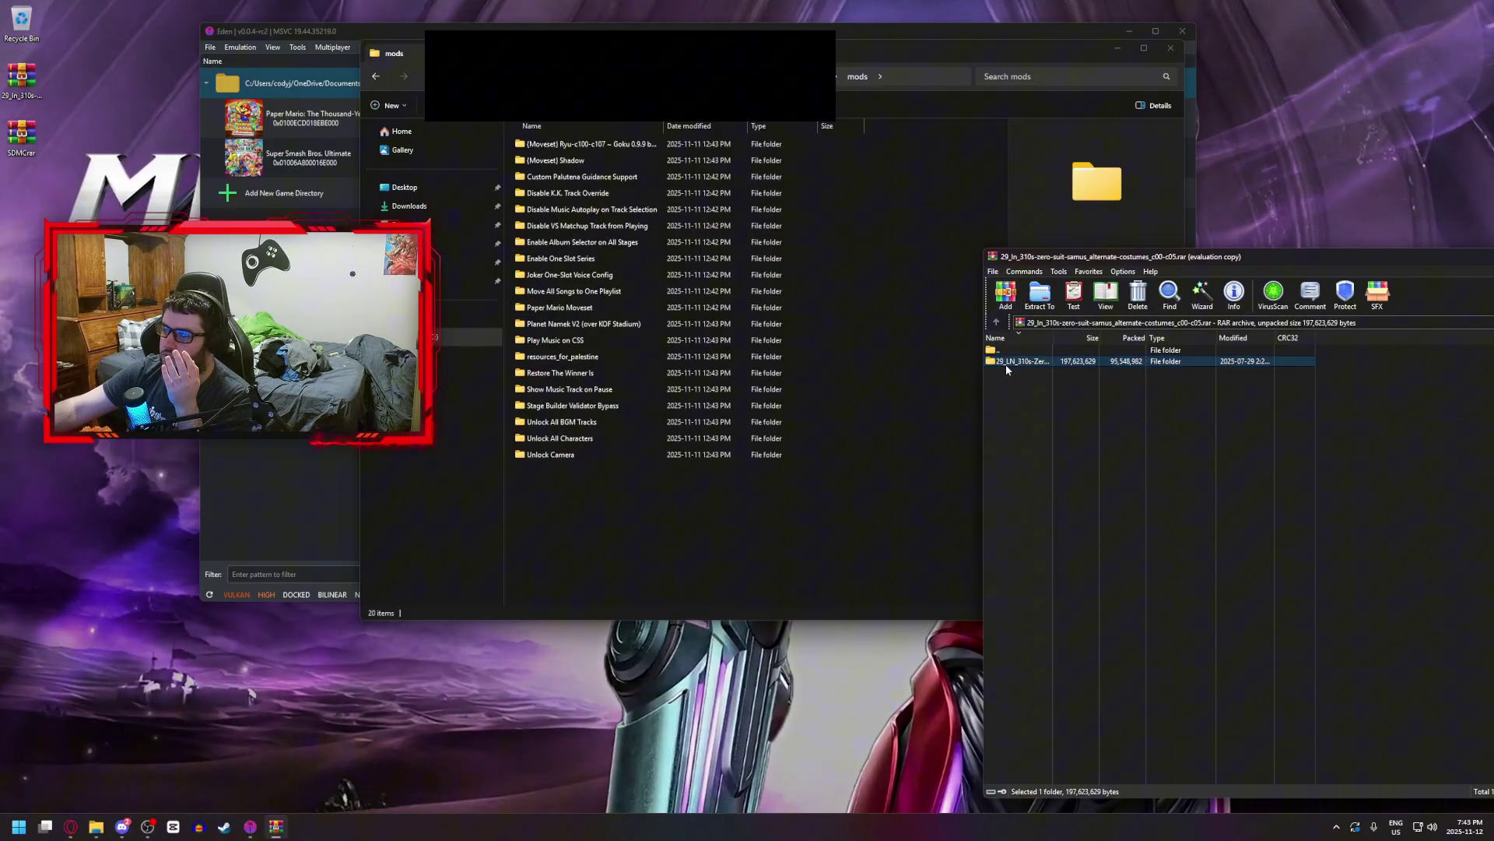
left_click_drag(1008, 361, 545, 510)
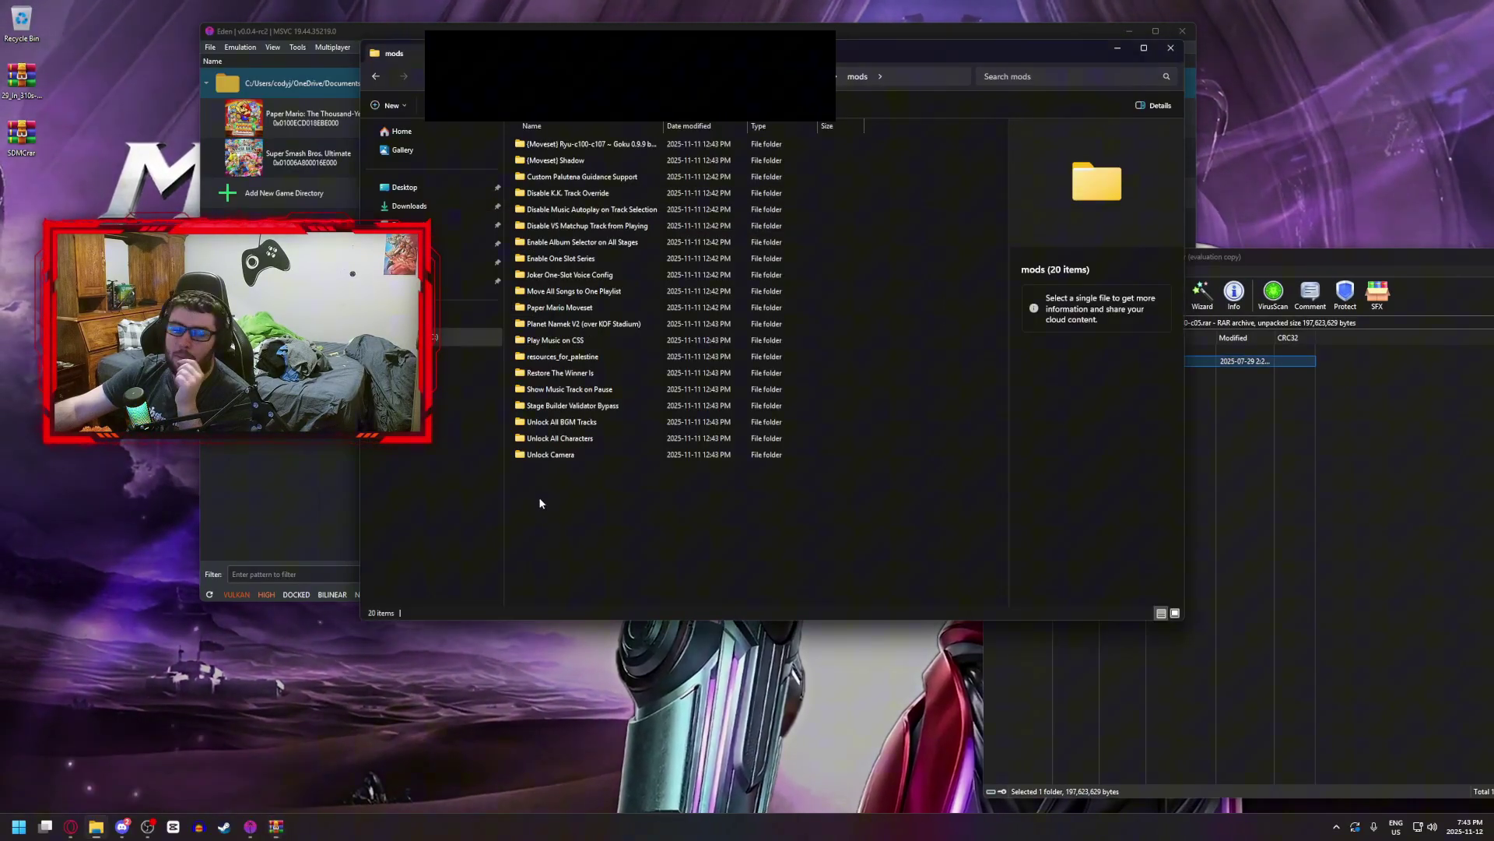
left_click(657, 568)
key("alt+Tab")
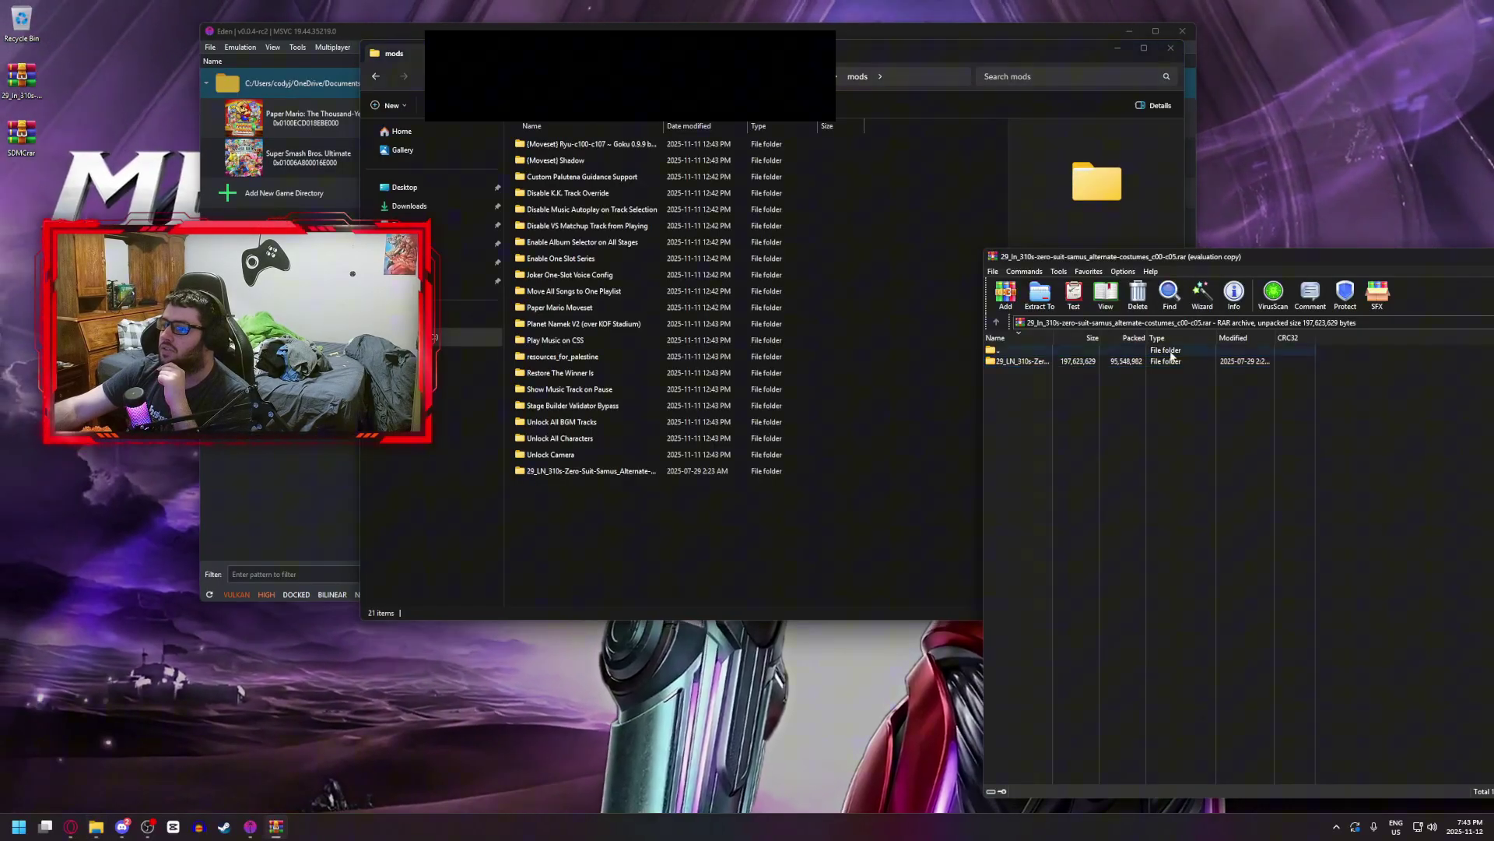
left_click_drag(1135, 258, 555, 224)
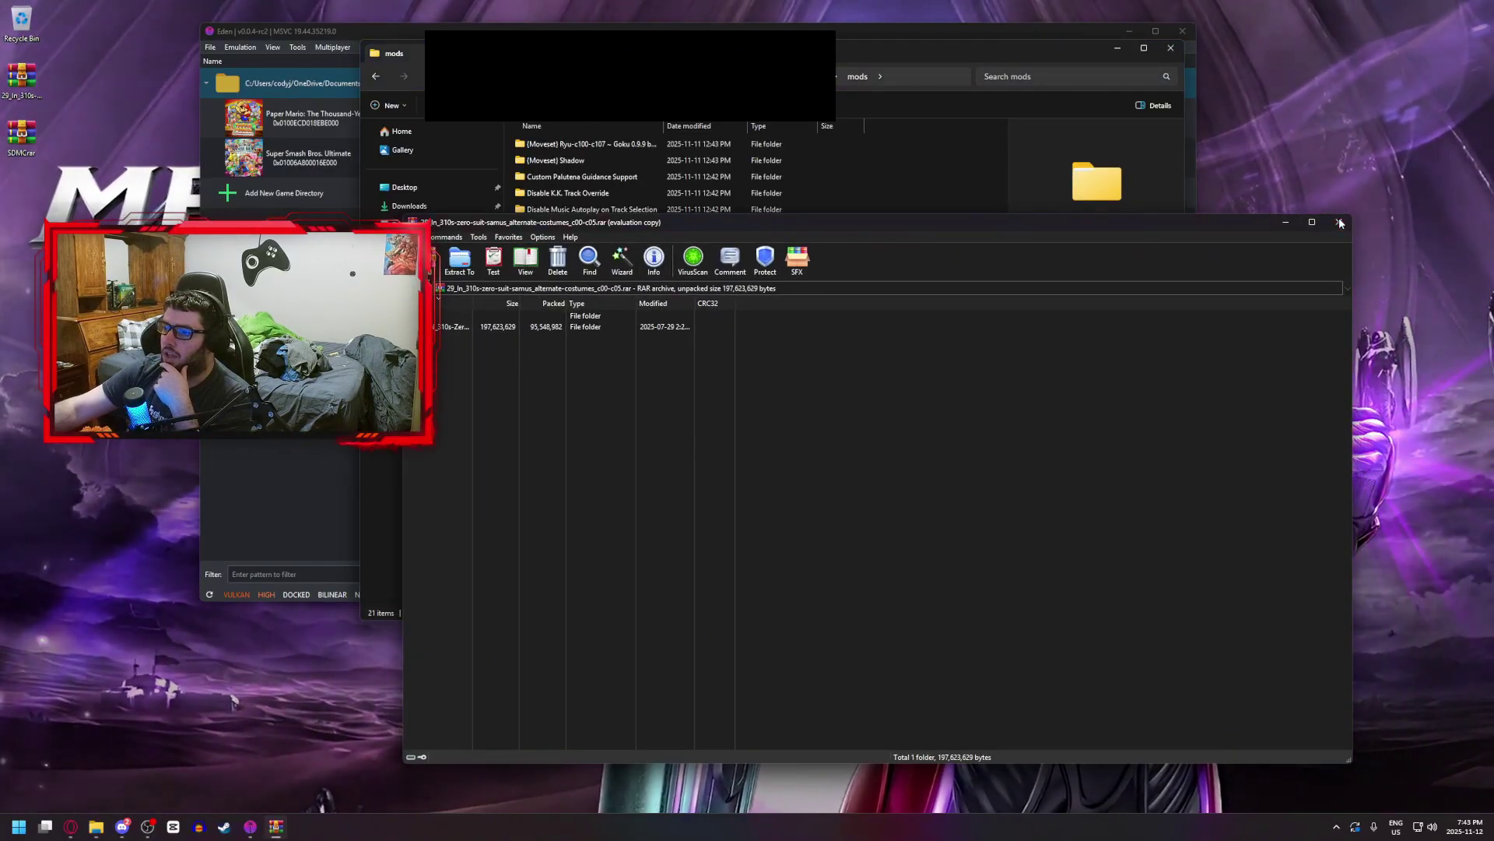
left_click(1339, 224)
- Start a Training match in Super Smash Bros. Ultimate with Zero Suit Samus as Player 1 against a Random CPU
left_click(370, 64)
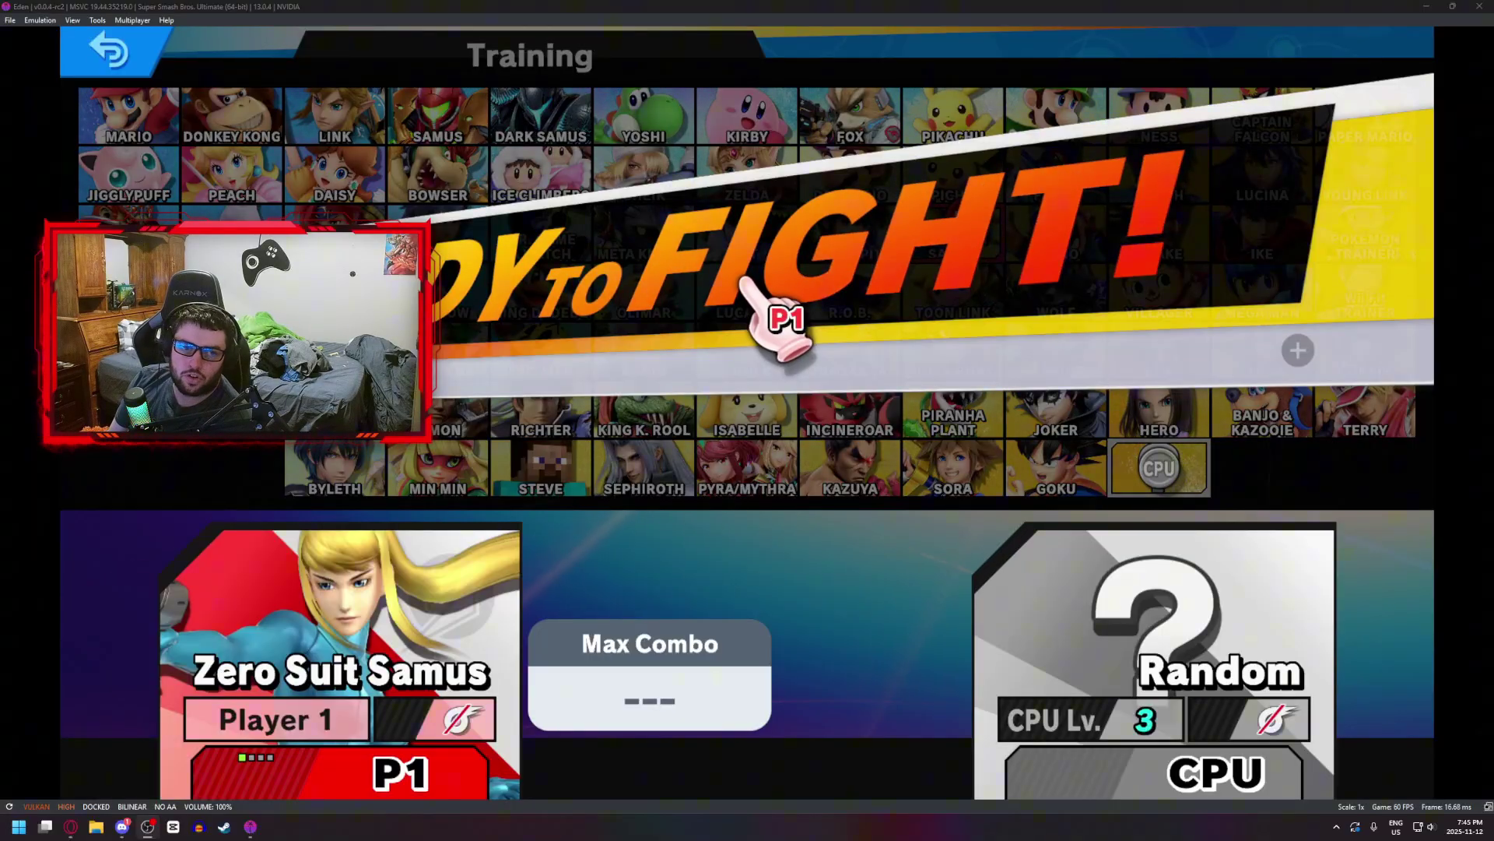
key("c")
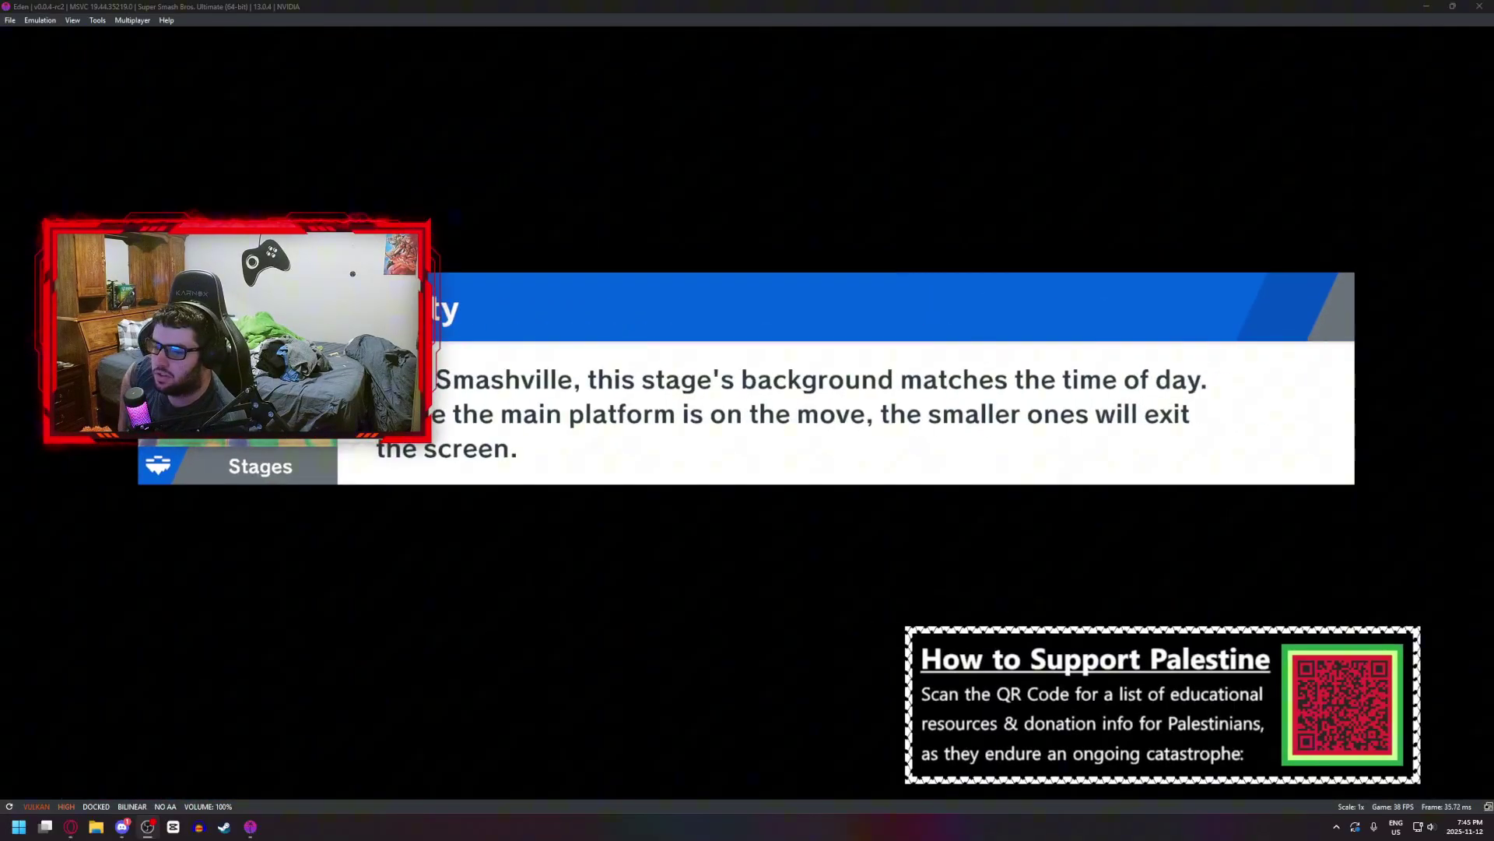